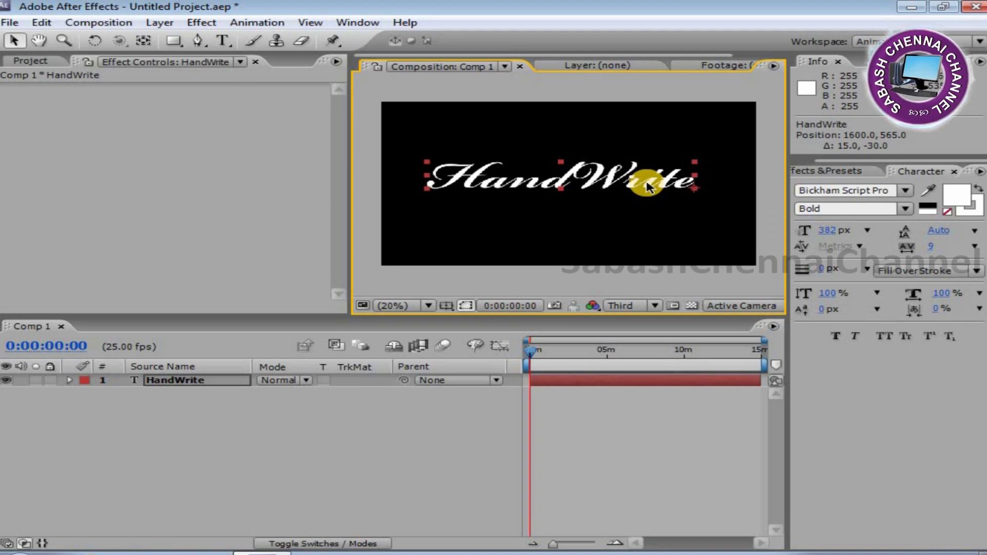
Shift the HandWrite text layer slightly lower in the composition and maximize the composition viewer.
left_click_drag(629, 188, 627, 192)
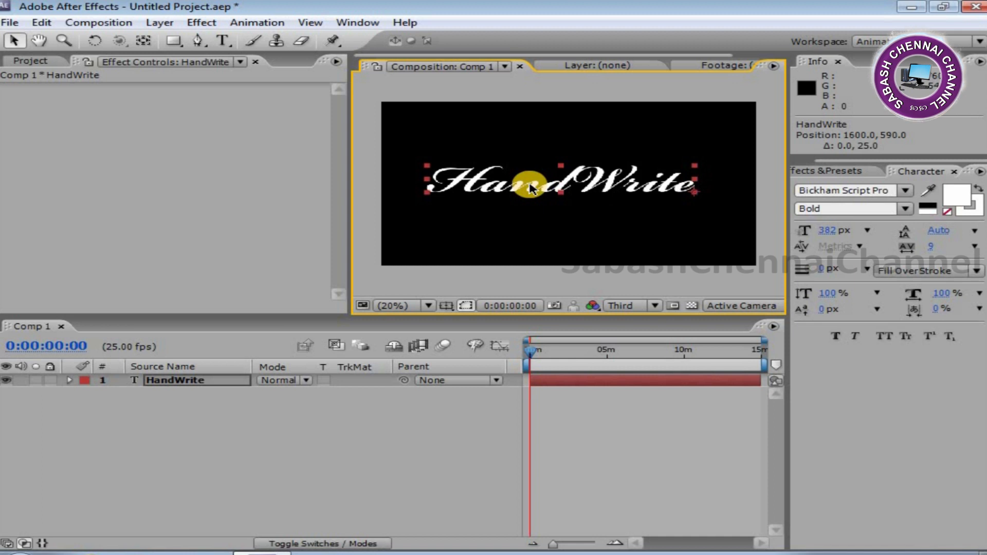
key("grave")
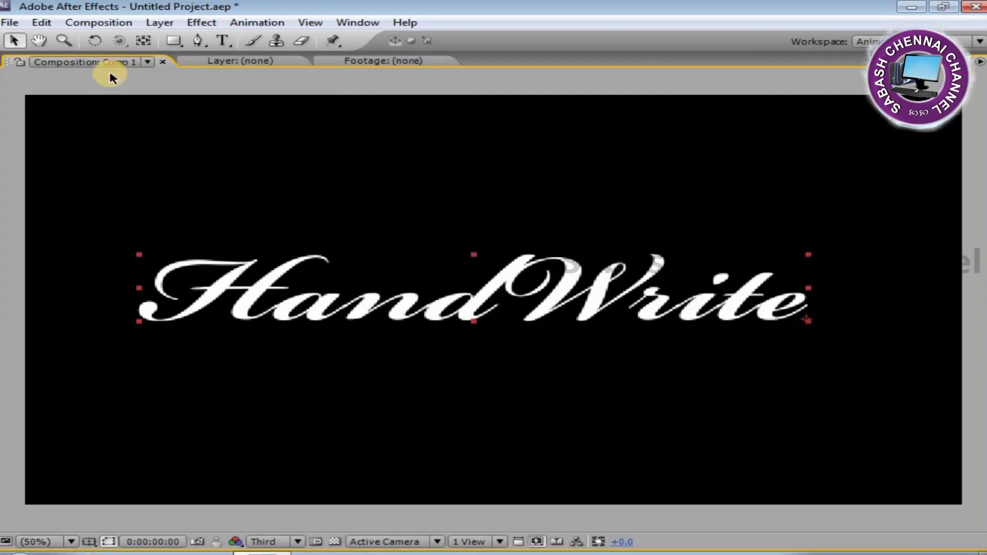
With the Pen tool, start a mask path at the H's opening swash, following its curve up to the top stroke.
left_click(197, 44)
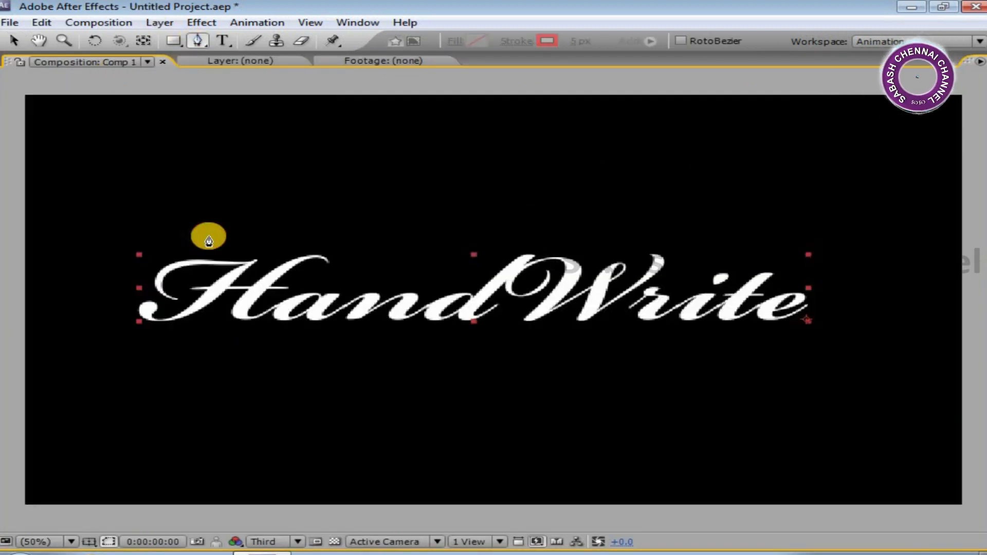
left_click(176, 301)
left_click_drag(171, 270, 204, 297)
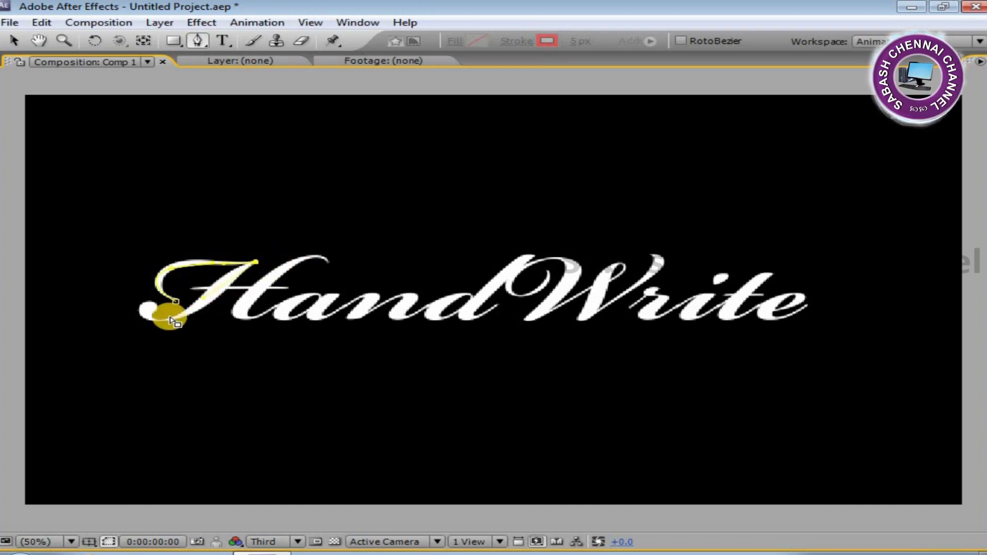
left_click_drag(149, 317, 273, 278)
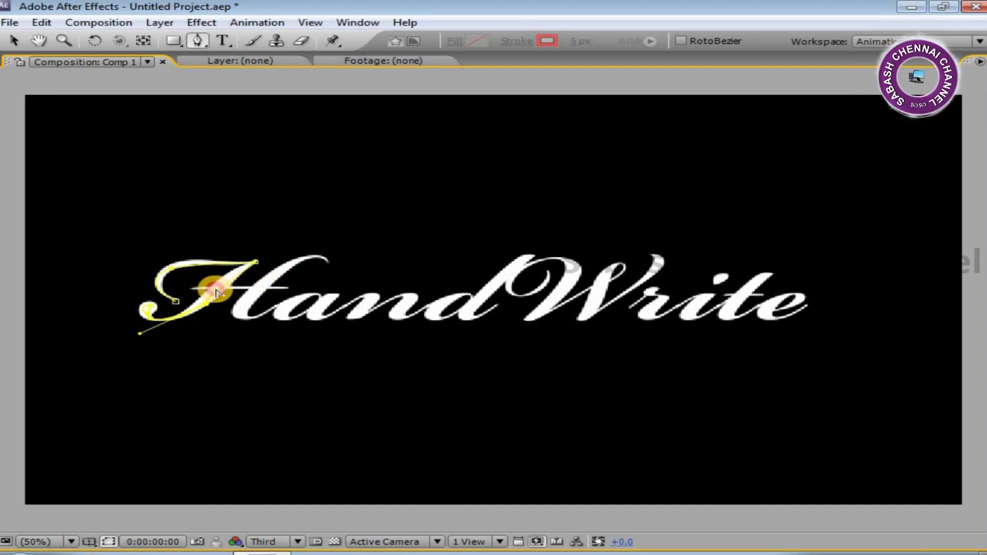
Undo the stray point and add curved points continuing the path along the H's top stroke.
left_click(194, 290)
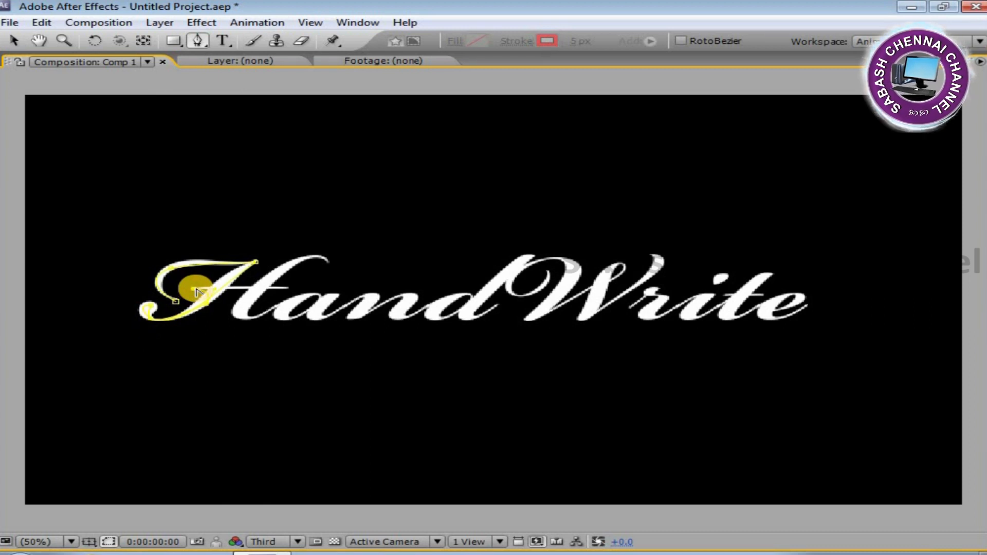
key("ctrl+z")
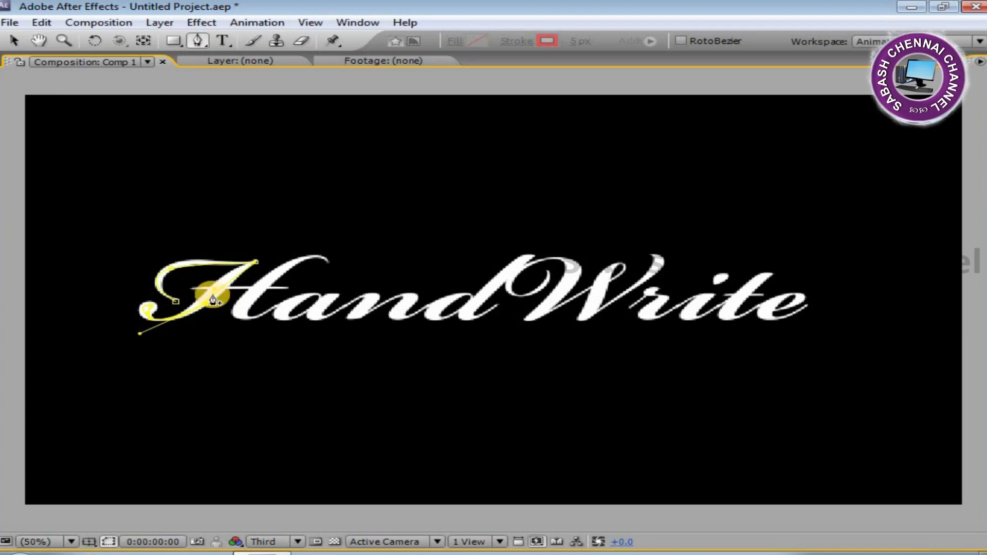
left_click_drag(195, 288, 169, 288)
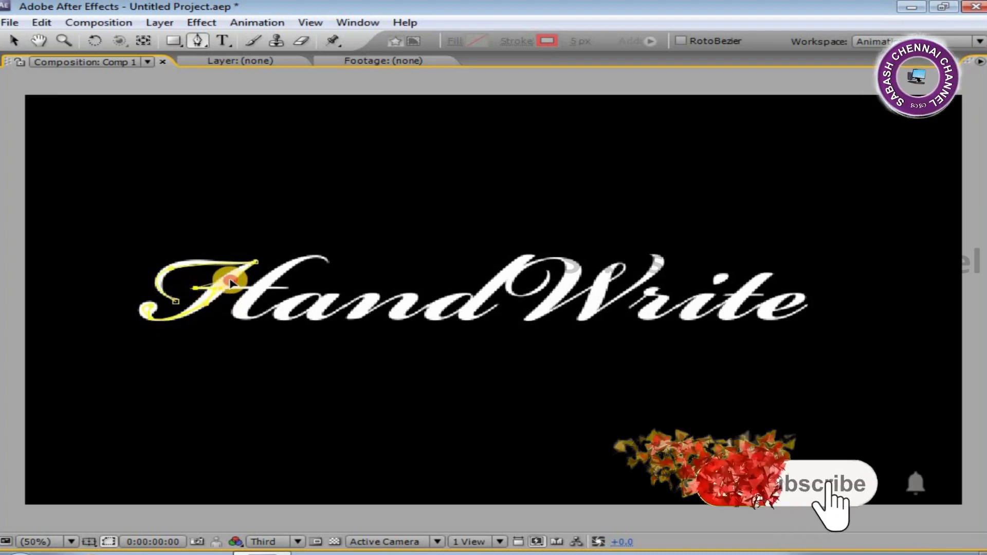
left_click(217, 287)
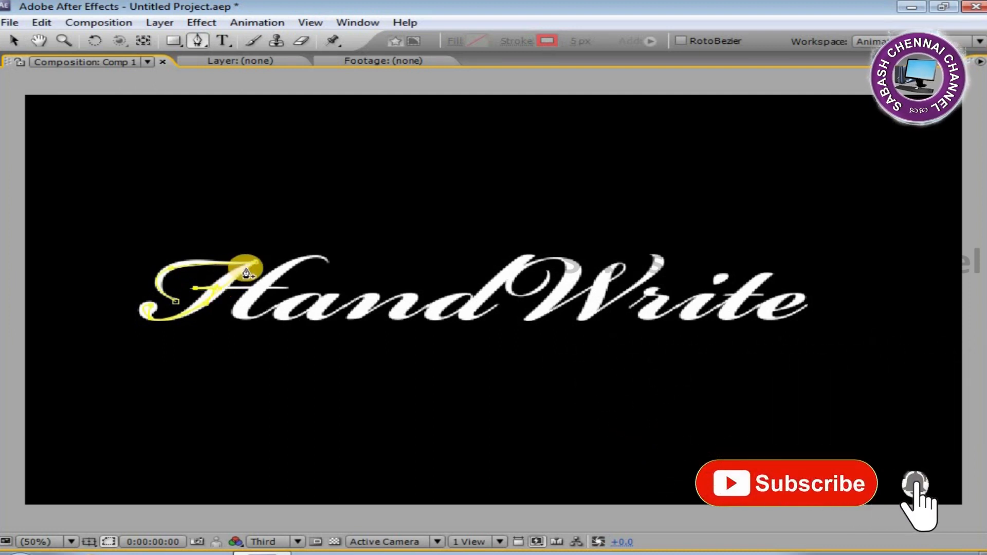
left_click_drag(247, 268, 262, 261)
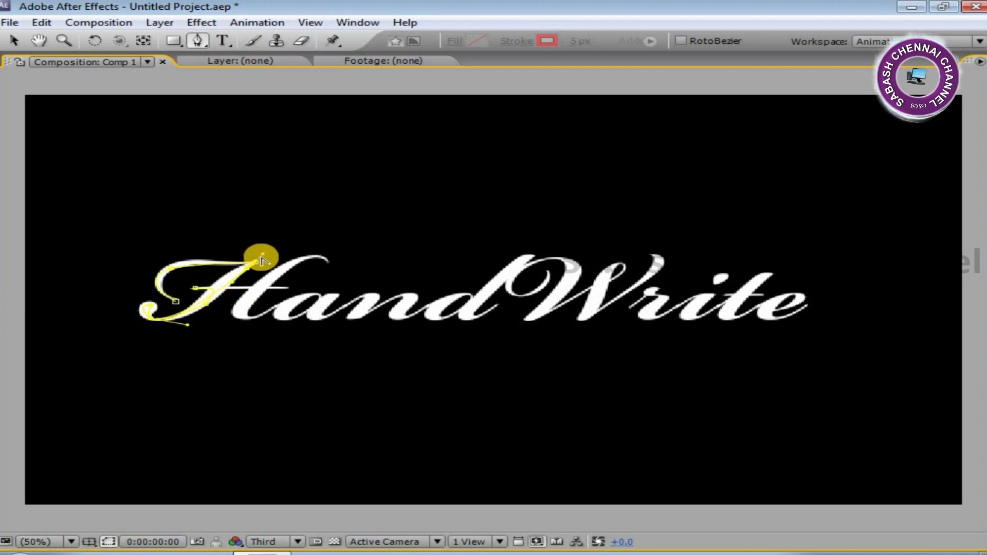
Extend the mask path across the H's crossbar and down its first vertical stem.
left_click(220, 290)
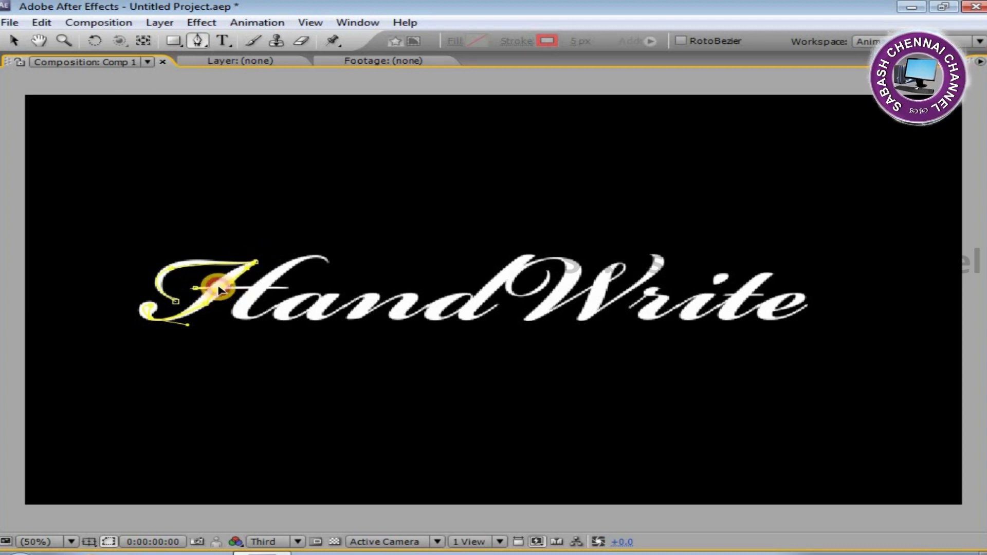
left_click(244, 292)
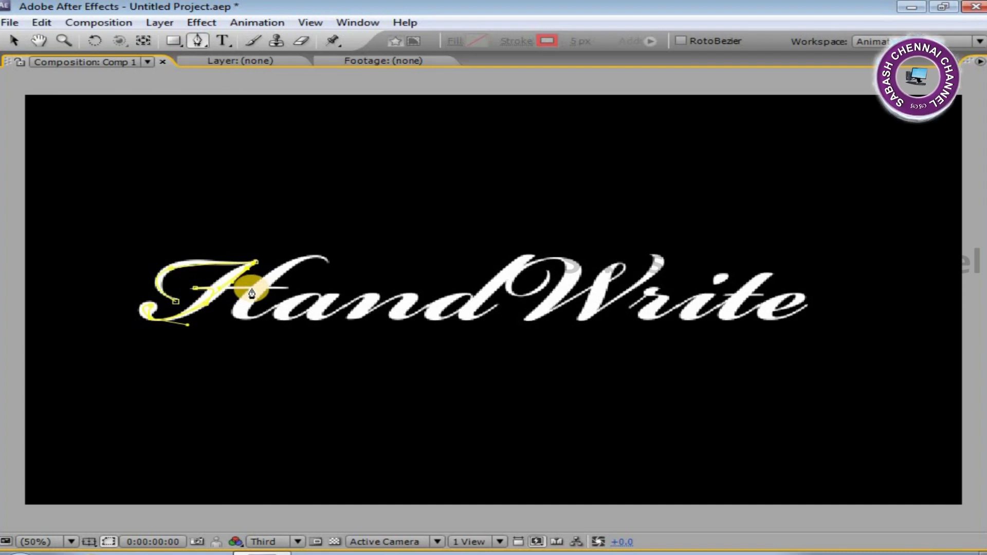
left_click(252, 289)
mouse_move(328, 264)
left_mouse_down()
mouse_move(365, 278)
mouse_move(293, 280)
mouse_move(298, 265)
mouse_move(324, 260)
left_mouse_up()
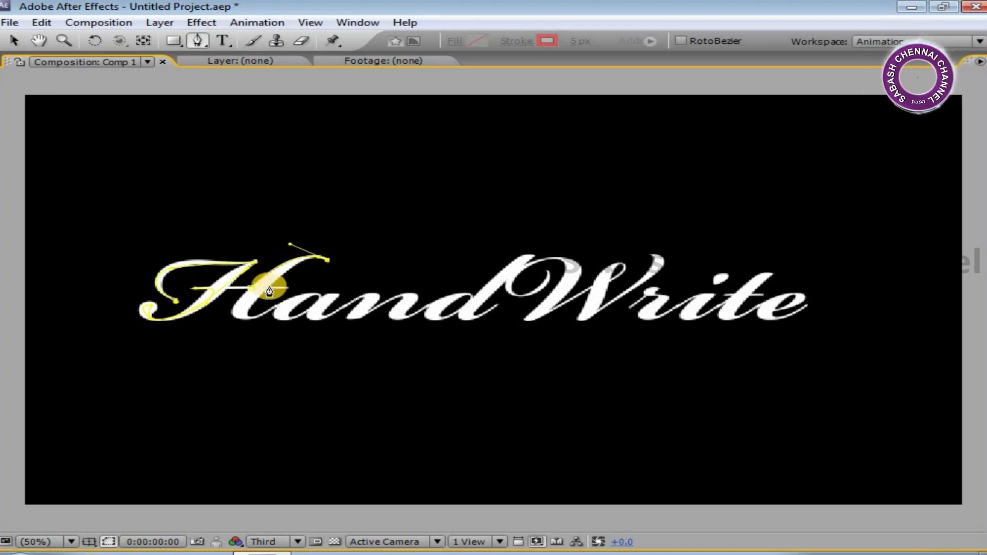
mouse_move(265, 290)
left_mouse_down()
mouse_move(243, 308)
mouse_move(245, 318)
left_mouse_up()
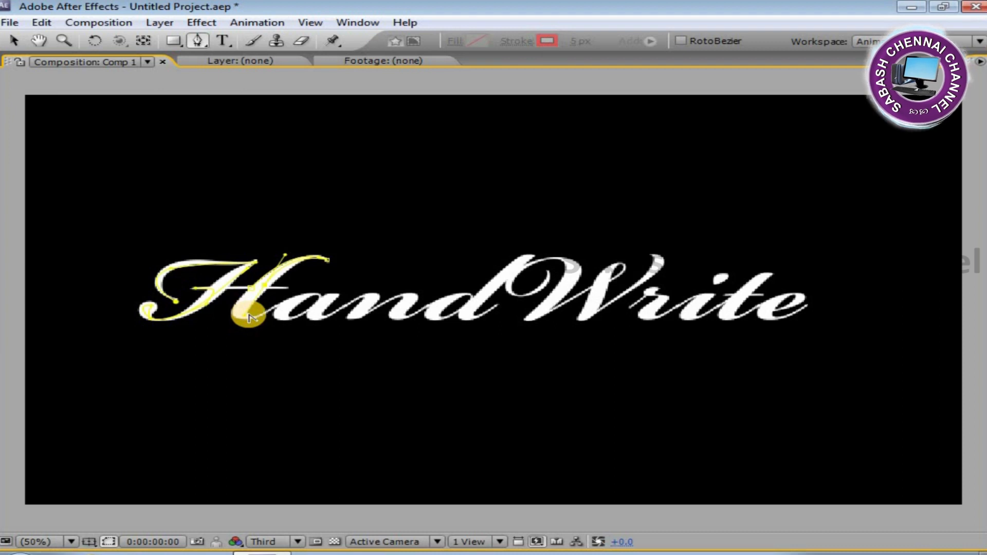
Continue the path through the H's second stem toward the start of the letter a.
left_click(287, 287)
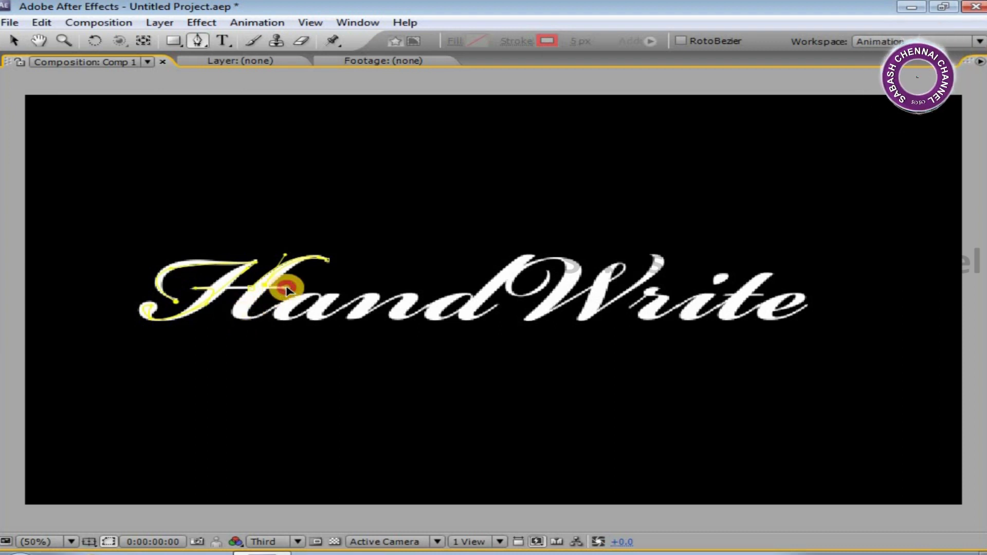
mouse_move(286, 290)
left_mouse_down()
mouse_move(258, 287)
mouse_move(247, 308)
mouse_move(304, 302)
mouse_move(286, 304)
left_mouse_up()
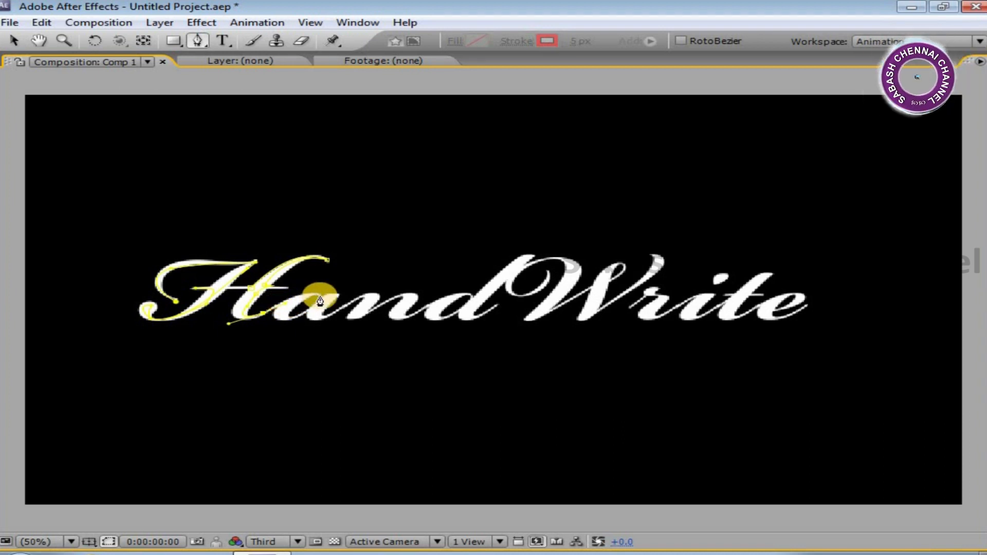
mouse_move(320, 300)
left_mouse_down()
mouse_move(329, 303)
mouse_move(308, 297)
left_mouse_up()
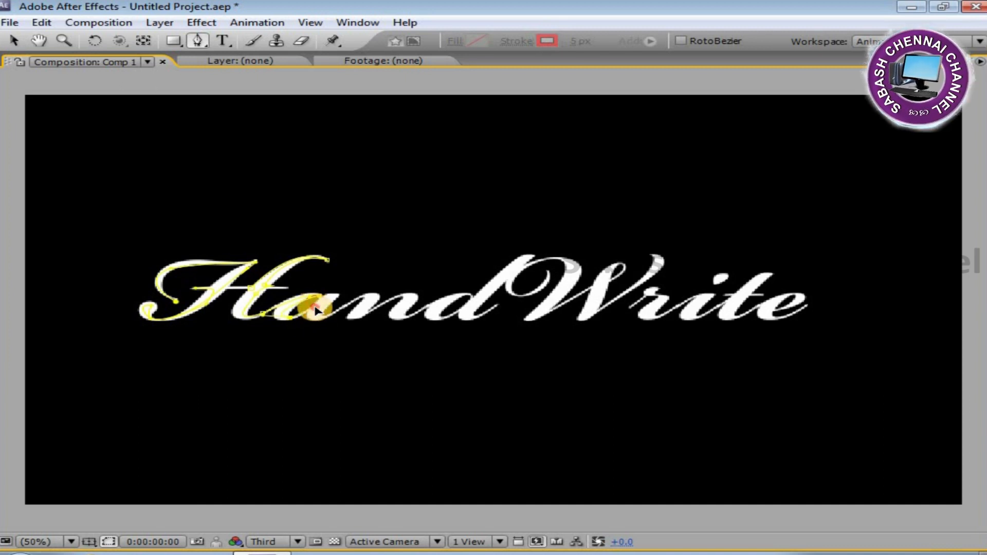
Trace the letter a with a series of mask points around its bowl.
left_click(315, 308)
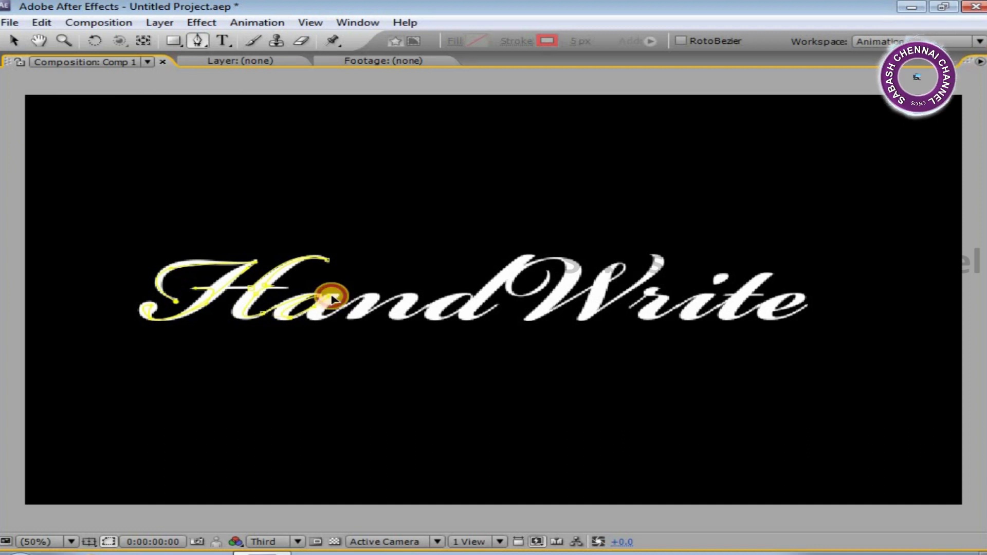
left_click(334, 303)
left_click(314, 317)
left_click(328, 314)
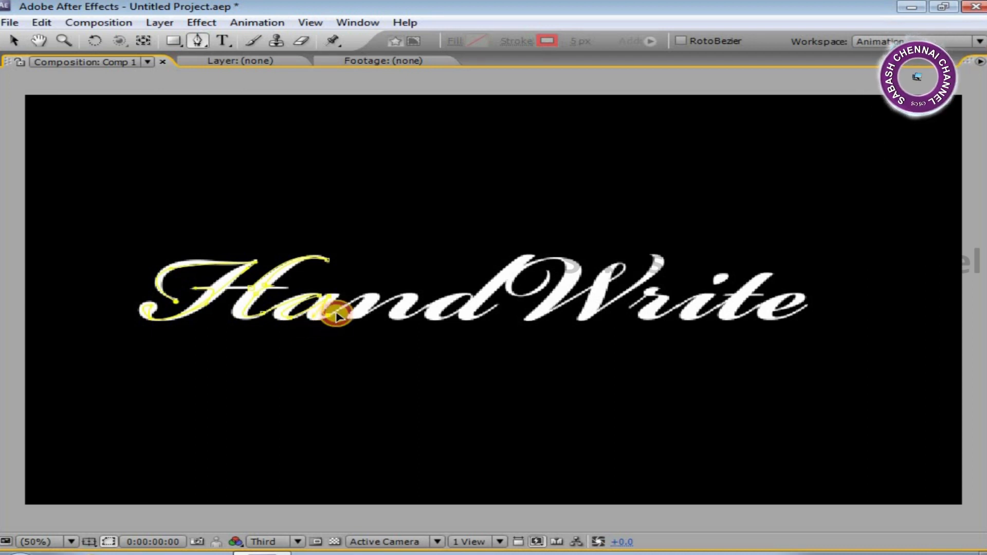
left_click(346, 309)
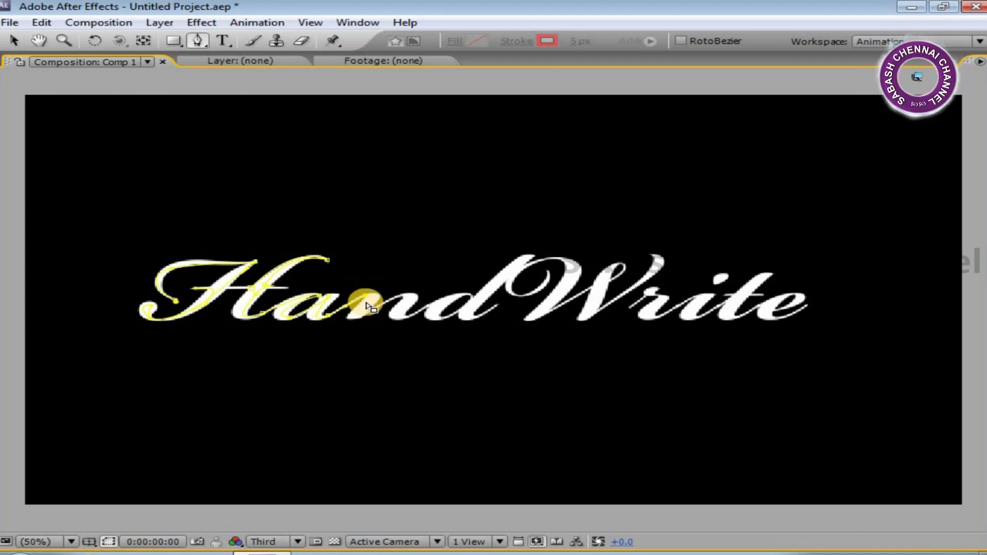
left_click(355, 318)
Continue the mask path over the letter n with curved points following its arches.
left_click_drag(371, 316, 395, 303)
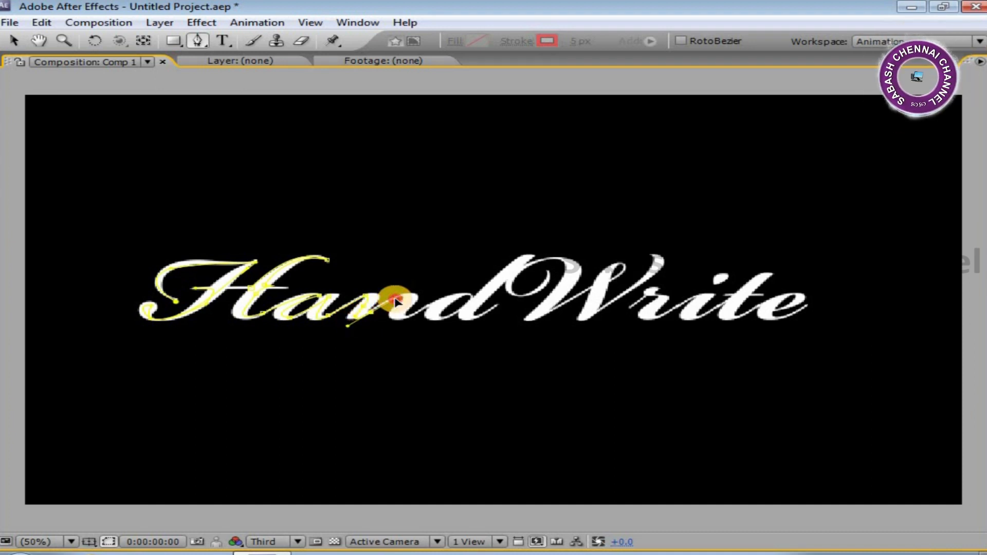
mouse_move(411, 298)
left_mouse_down()
mouse_move(412, 315)
mouse_move(434, 310)
left_mouse_up()
left_click(400, 310)
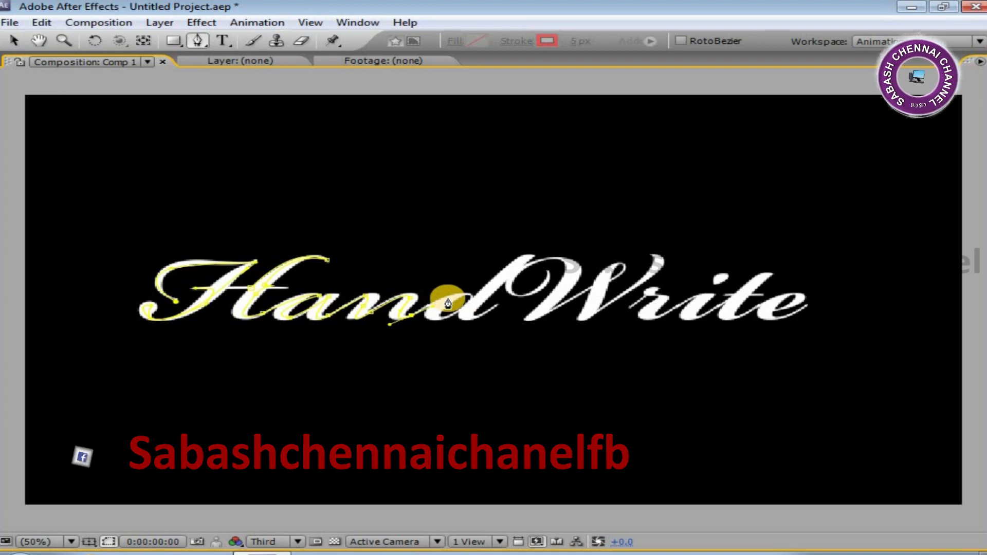
left_click(450, 298)
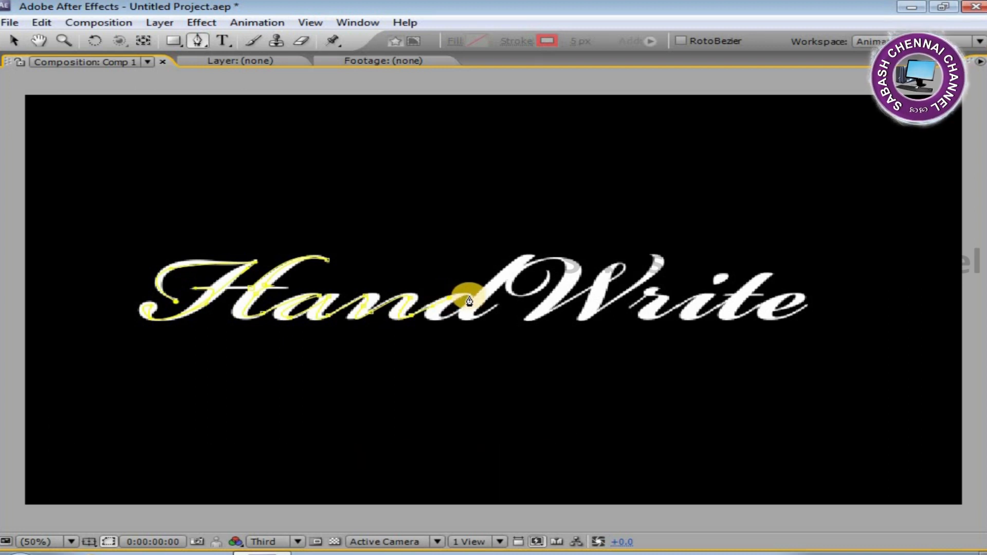
Trace the bowl of the letter d with curved mask points.
left_click(425, 325)
left_click_drag(425, 325, 478, 296)
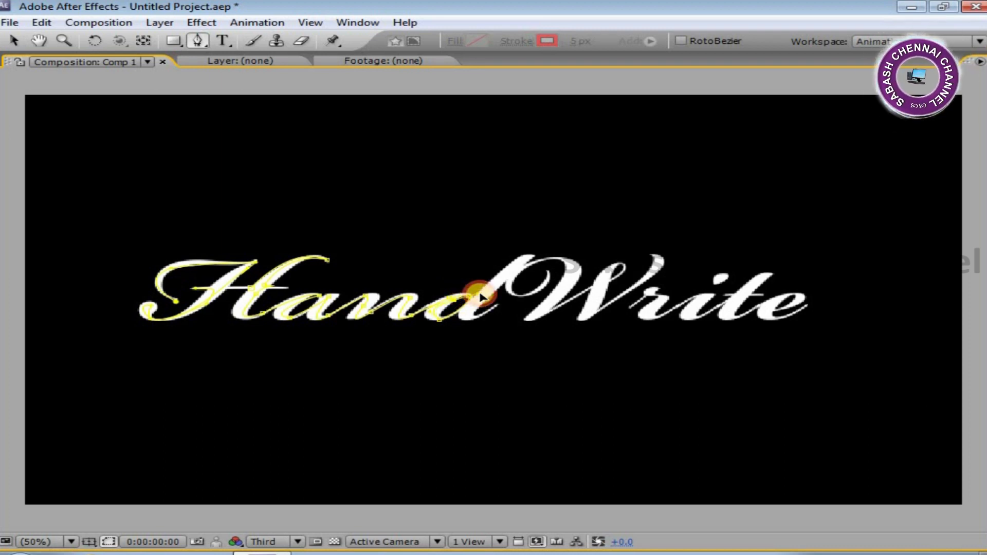
mouse_move(524, 262)
left_mouse_down()
mouse_move(553, 222)
mouse_move(529, 258)
left_mouse_up()
mouse_move(494, 309)
left_mouse_down()
mouse_move(535, 291)
mouse_move(569, 255)
mouse_move(480, 308)
mouse_move(569, 263)
mouse_move(483, 317)
left_mouse_up()
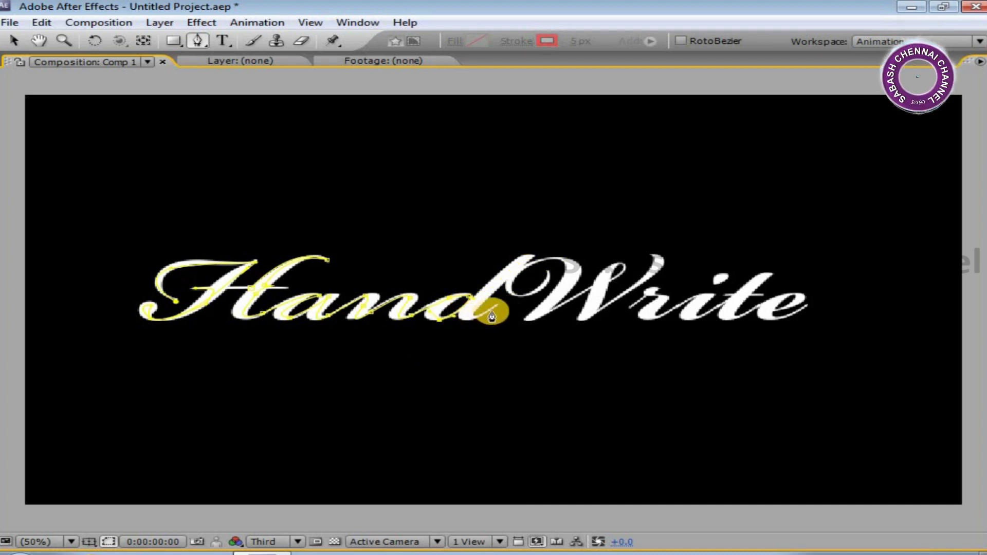
left_click_drag(495, 312, 523, 284)
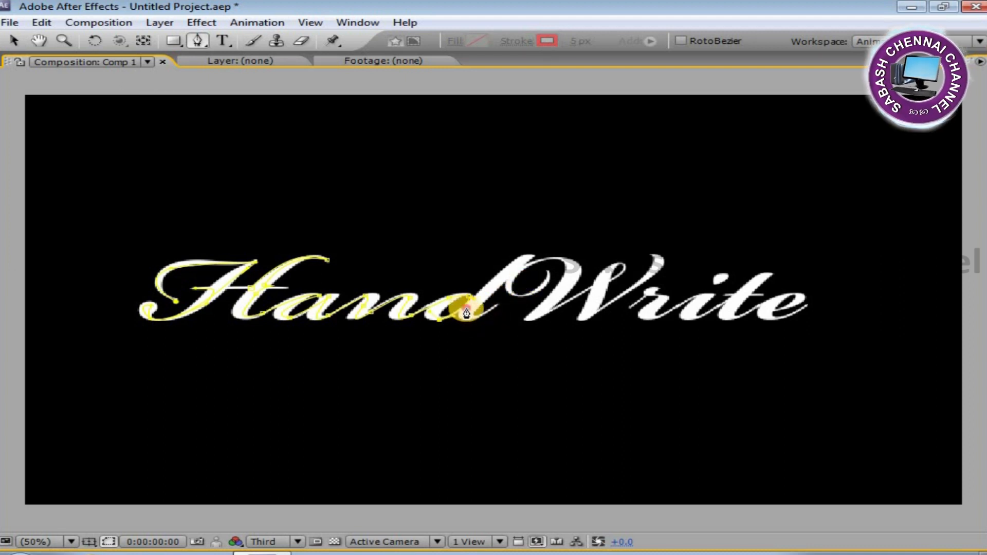
left_click_drag(474, 303, 485, 294)
left_click_drag(498, 291, 501, 290)
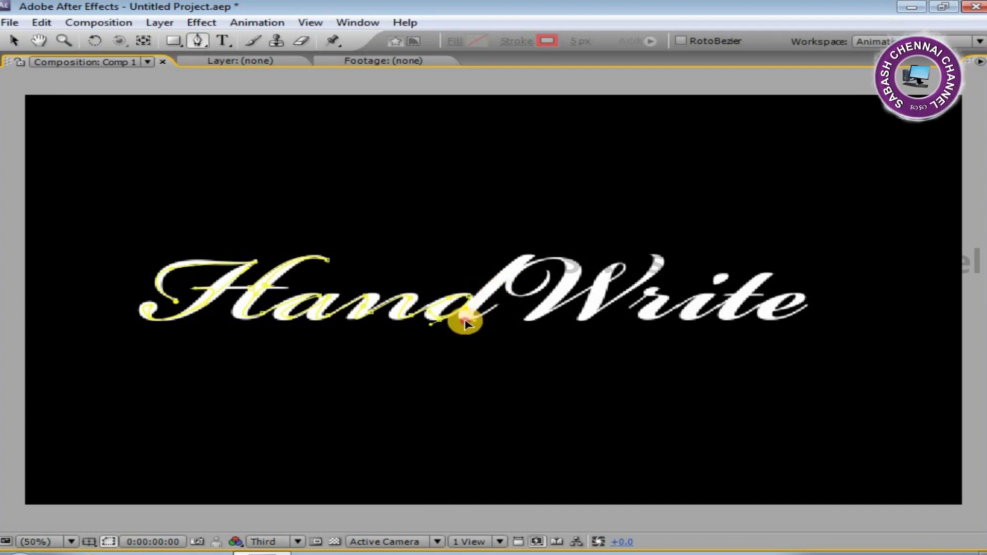
Extend the path up the d's ascender to its top with curved points.
left_click(461, 317)
left_click(496, 307)
left_click_drag(508, 300, 529, 292)
left_click(494, 308)
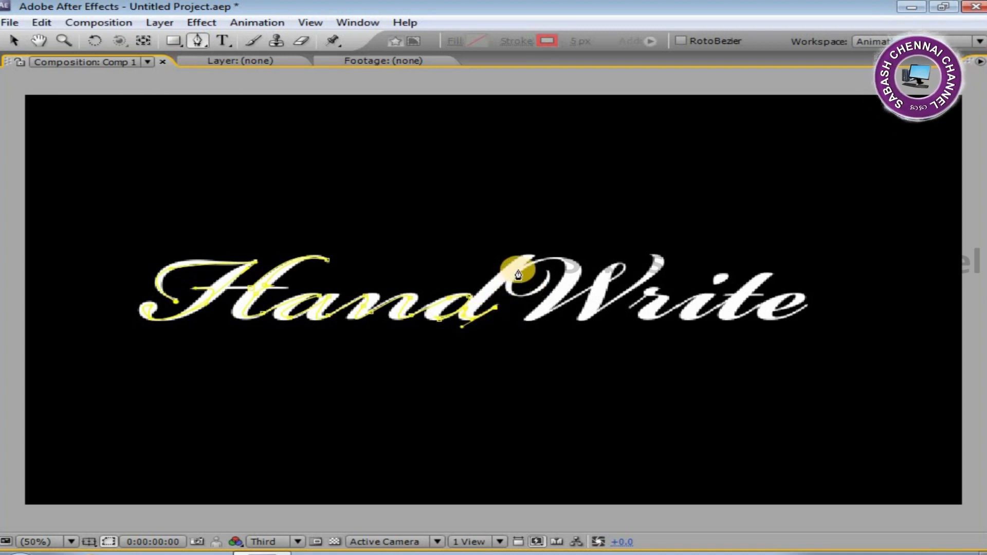
mouse_move(520, 261)
left_mouse_down()
mouse_move(613, 192)
mouse_move(606, 185)
mouse_move(544, 227)
mouse_move(522, 273)
left_mouse_up()
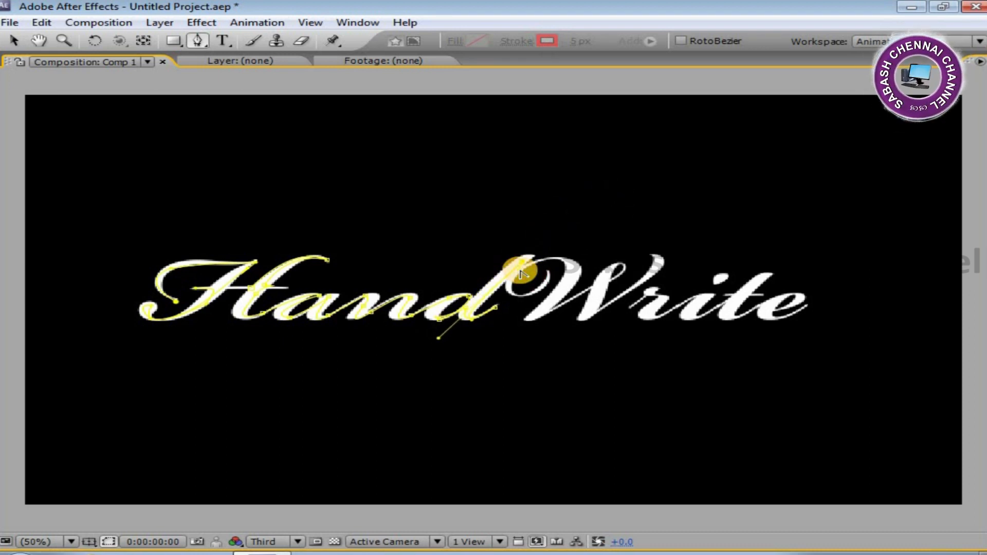
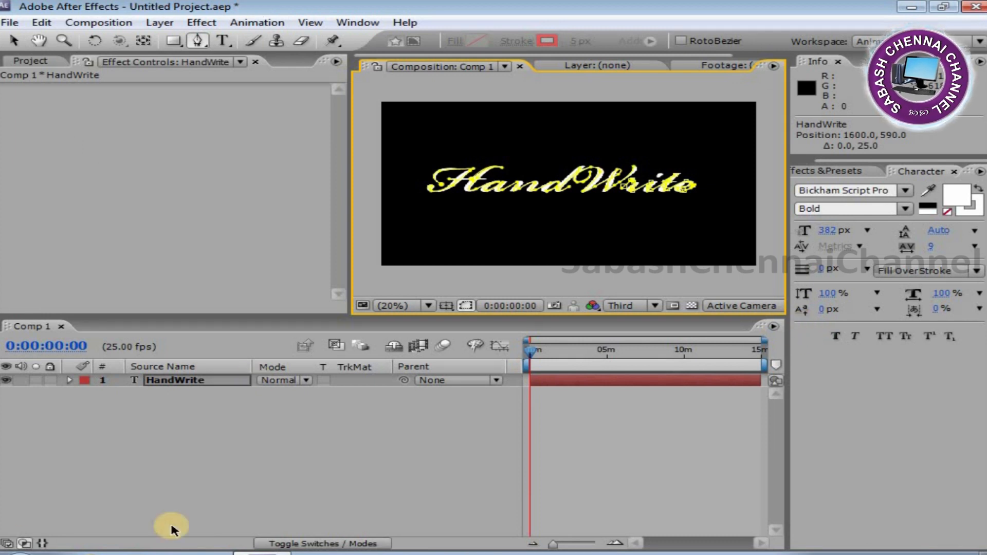
Apply the Generate > Stroke effect to the HandWrite text layer.
right_click(229, 382)
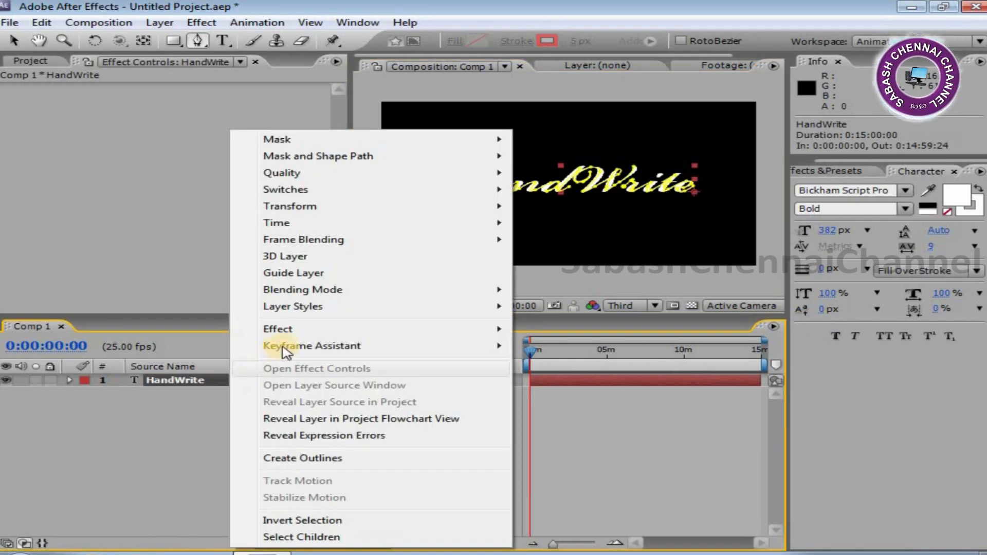
mouse_move(286, 329)
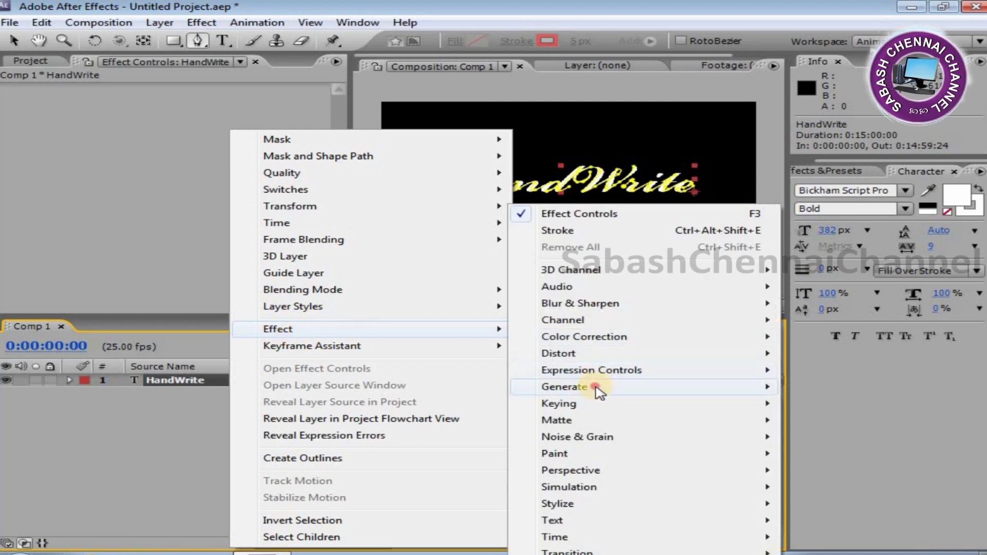
mouse_move(590, 388)
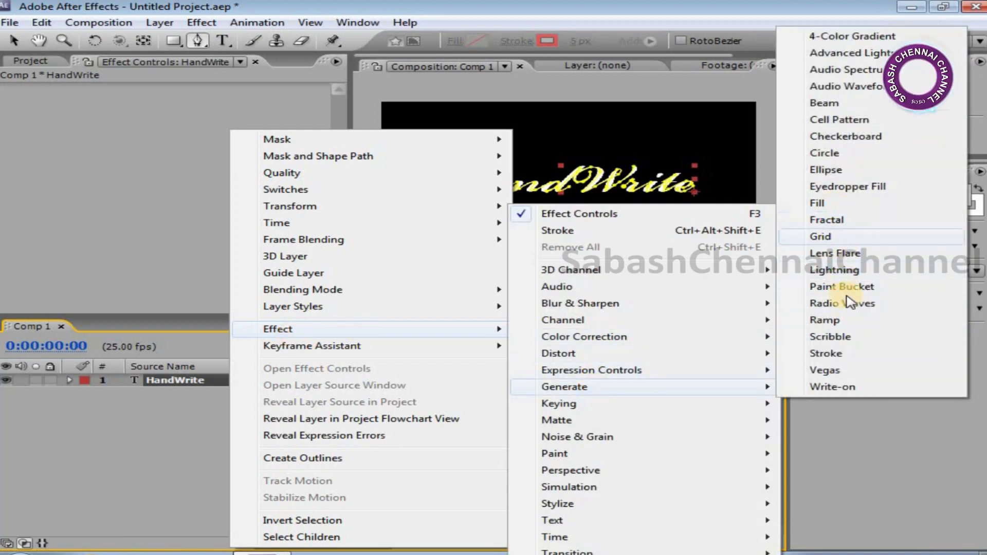
left_click(843, 359)
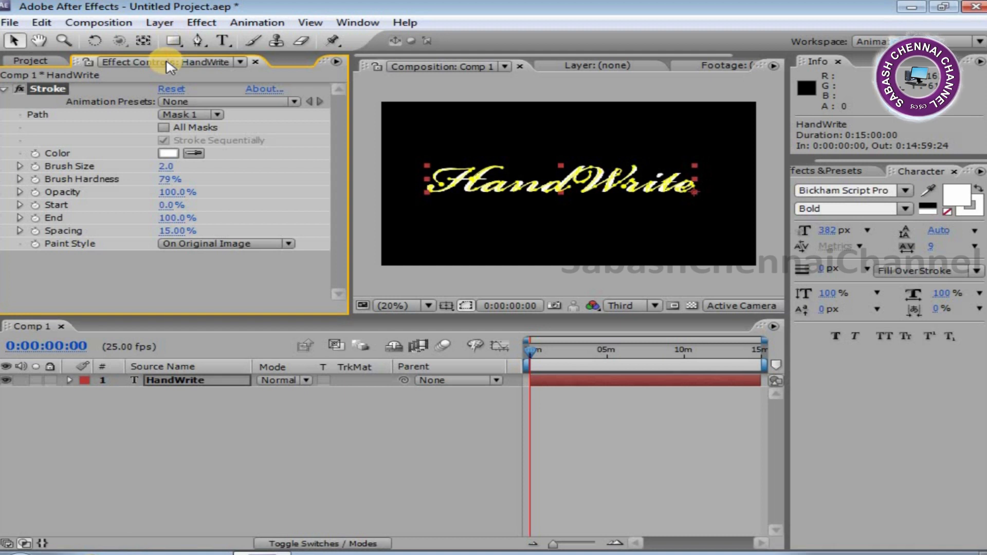
Set the Stroke effect's brush size to 3.
left_click(167, 153)
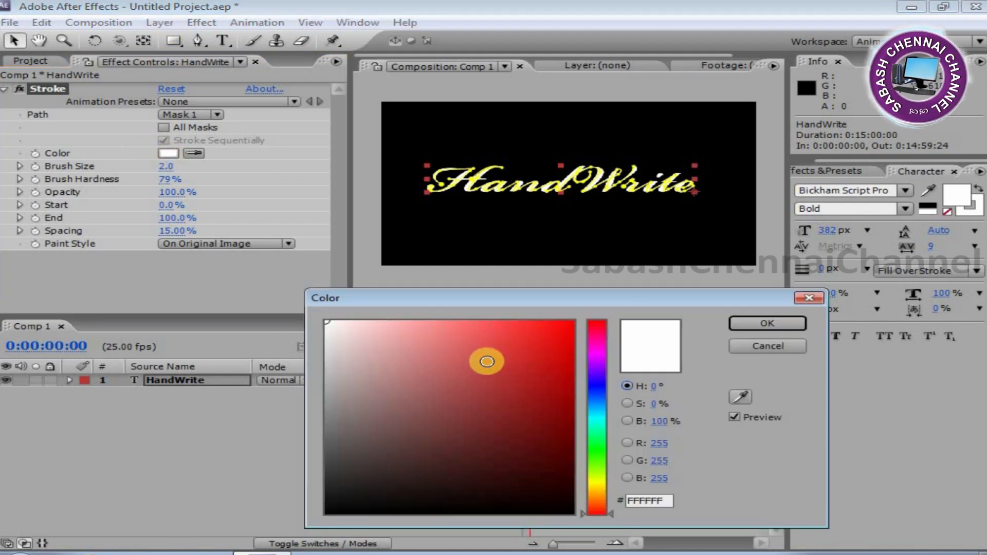
left_click(797, 323)
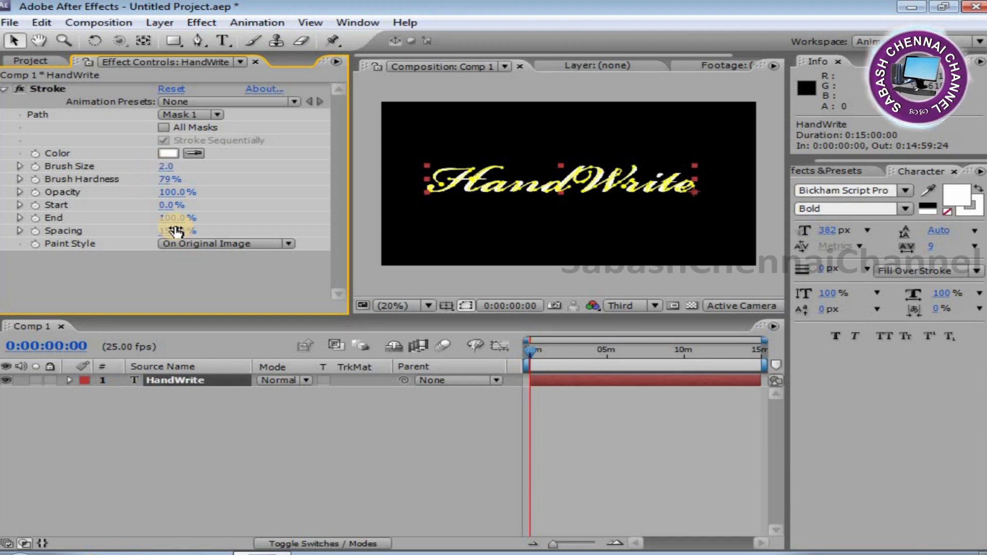
key("grave")
left_click(488, 166)
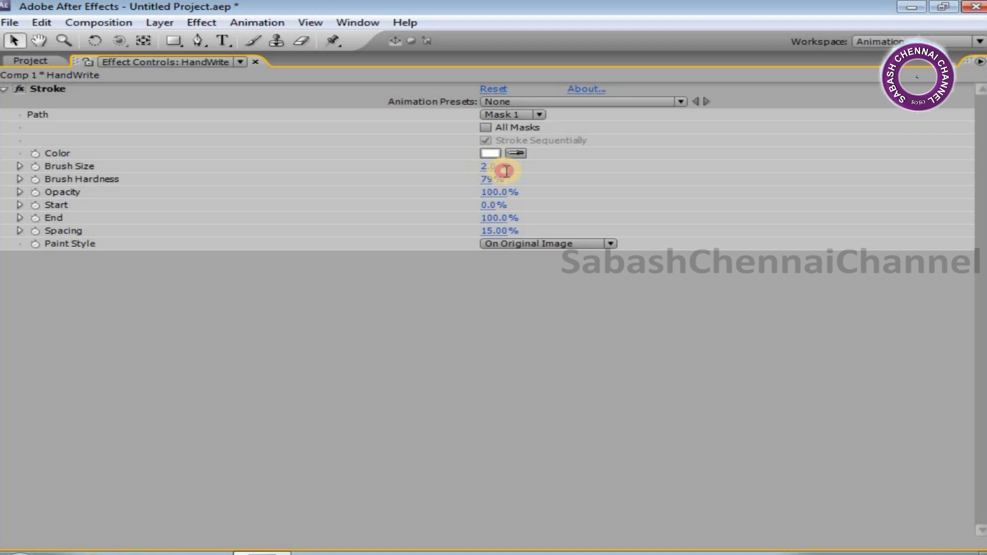
type("3")
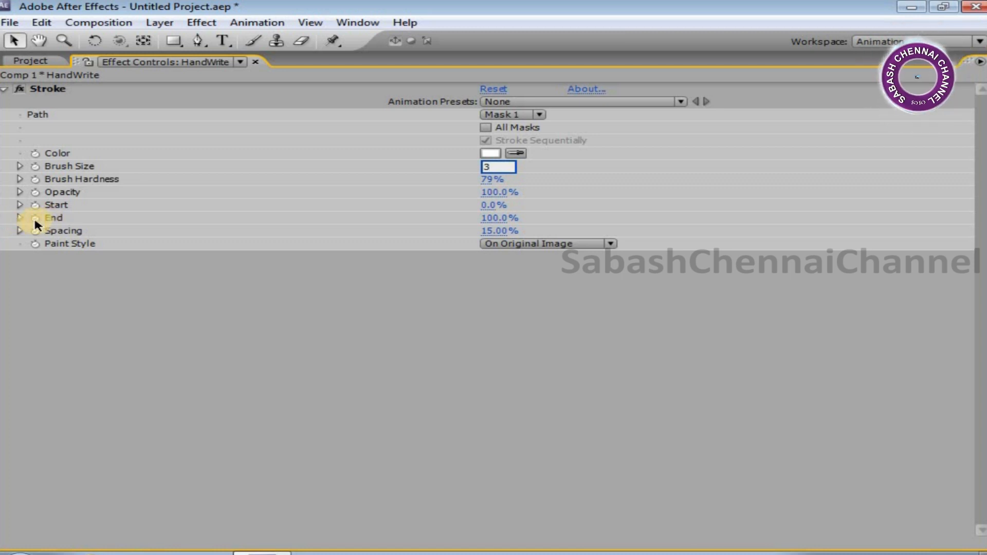
Set the Stroke's End to 0% and start a keyframe for End at the first frame.
left_click_drag(485, 218, 163, 241)
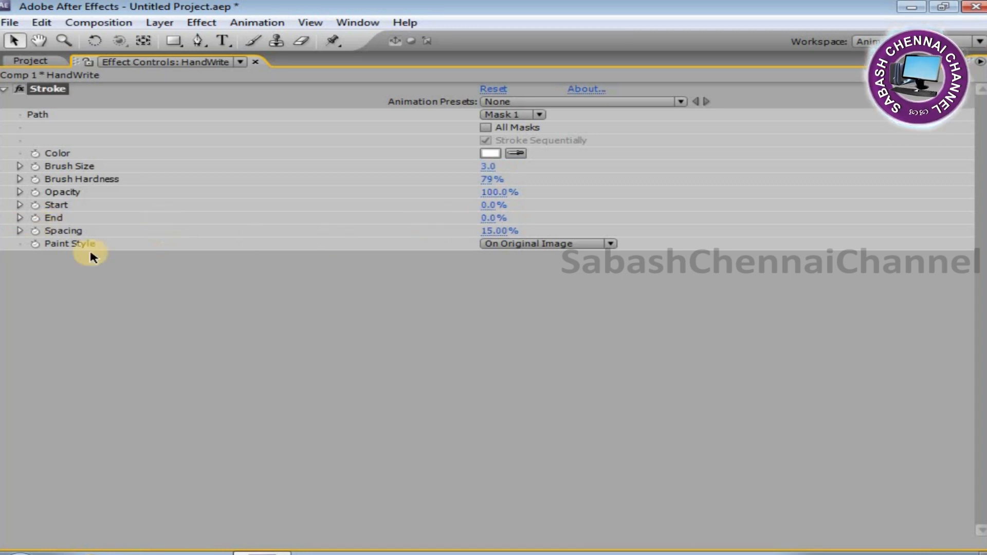
left_click(34, 218)
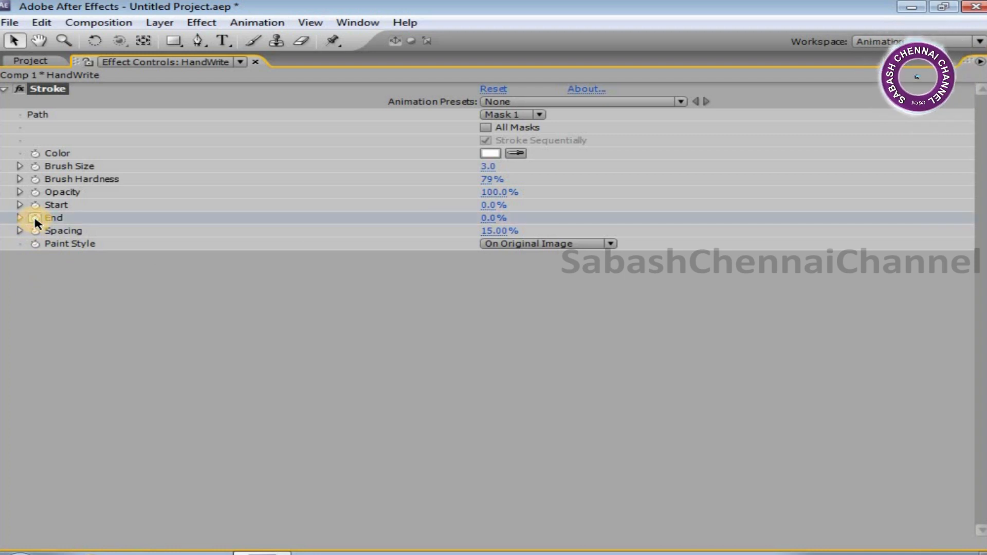
key("grave")
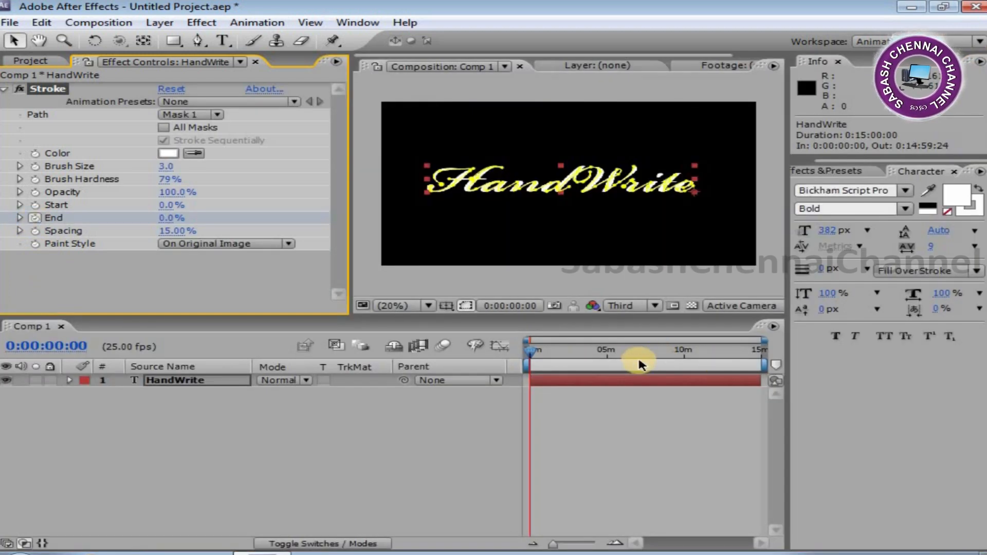
Move the time indicator to 0:04:29:16 and set the Stroke's End to 100% for a second keyframe.
left_click_drag(618, 355, 599, 357)
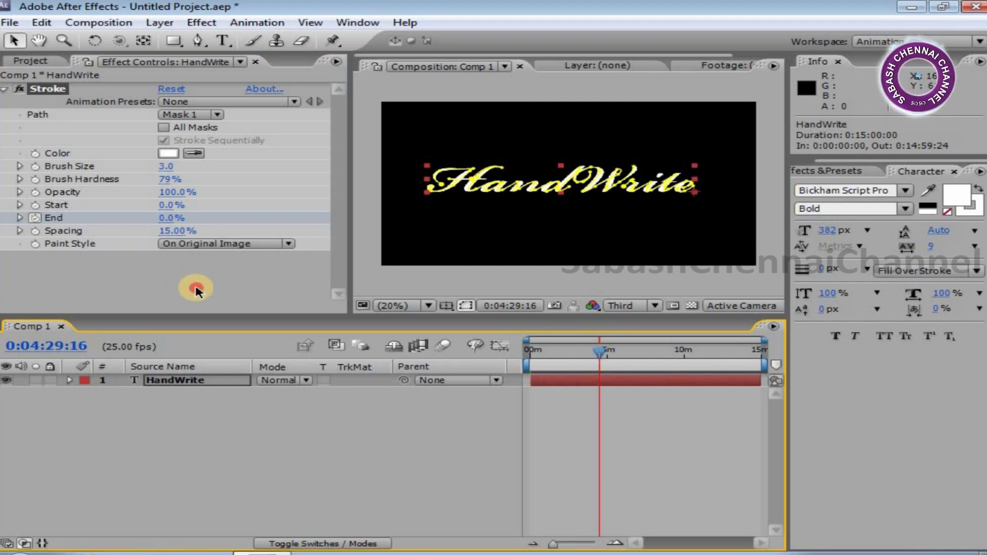
left_click(226, 261)
key("grave")
left_click(489, 218)
type("100")
key("Return")
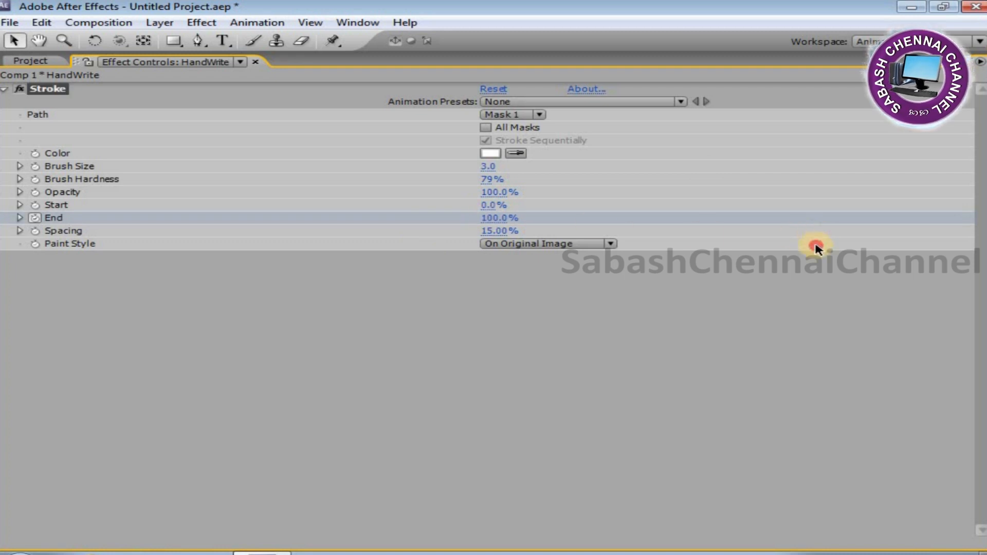
key("grave")
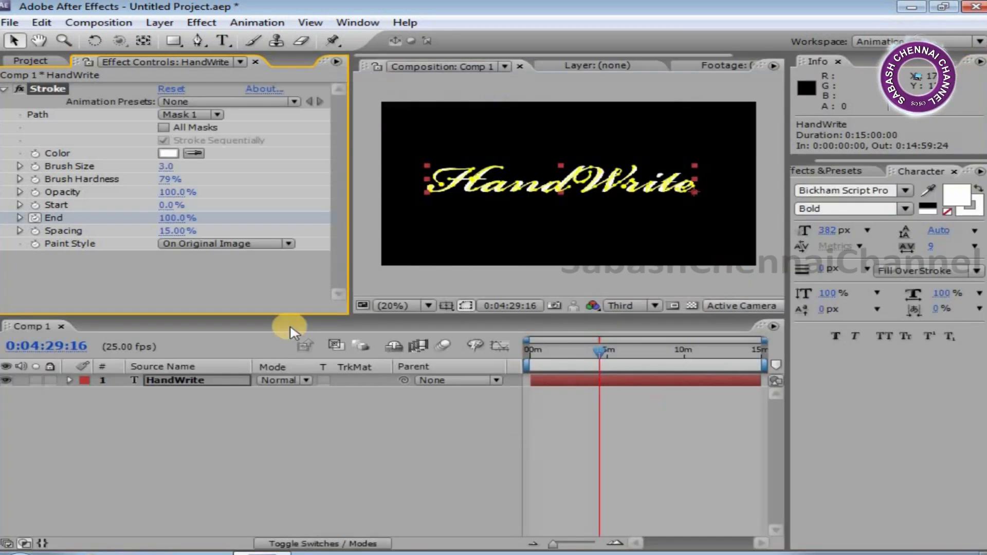
Preview the stroke animation from the first frame and duplicate the HandWrite layer.
left_click(530, 351)
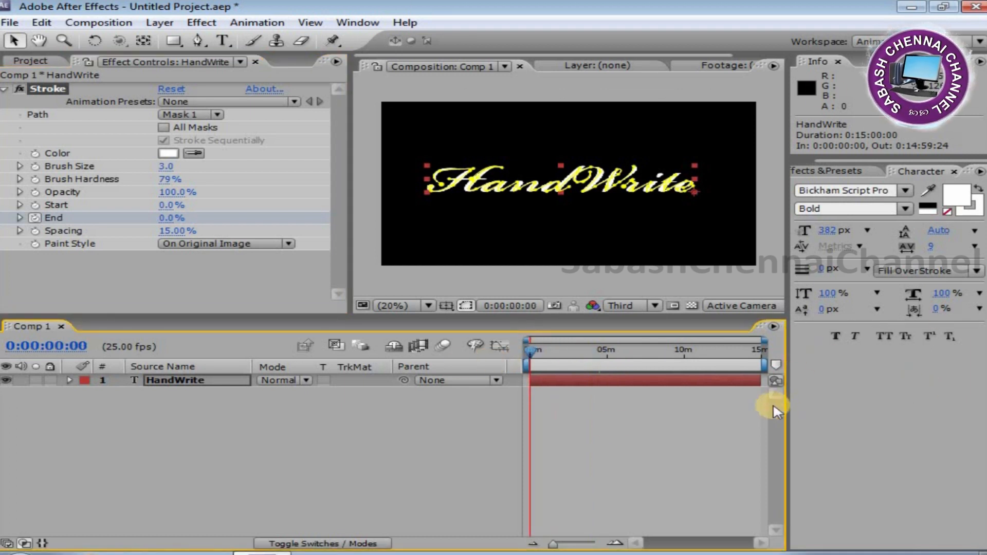
left_click(69, 381)
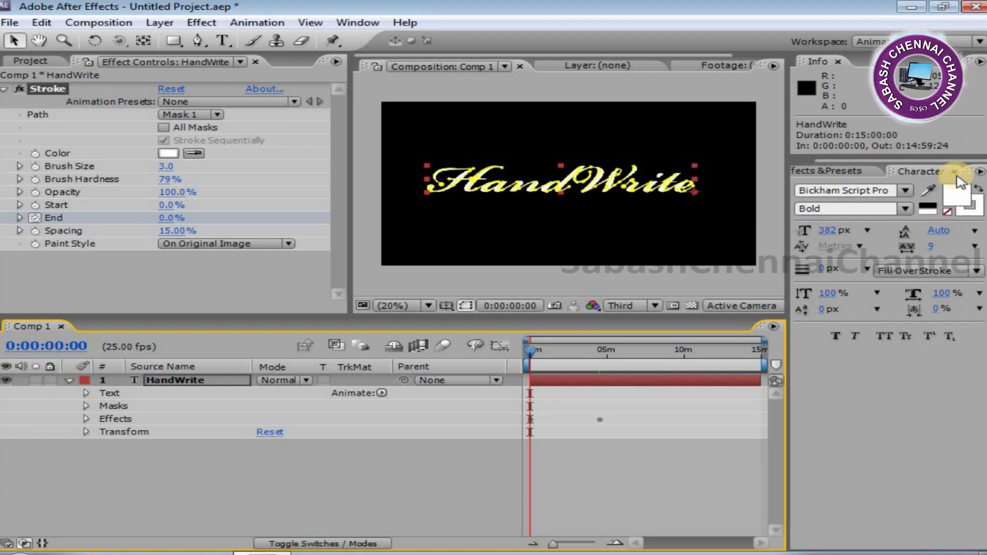
key("space")
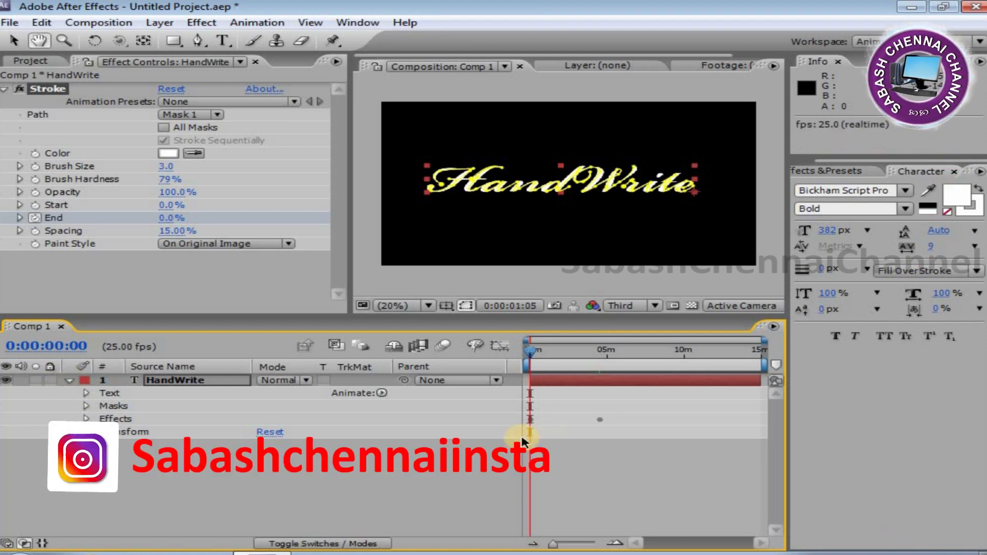
left_click(519, 355)
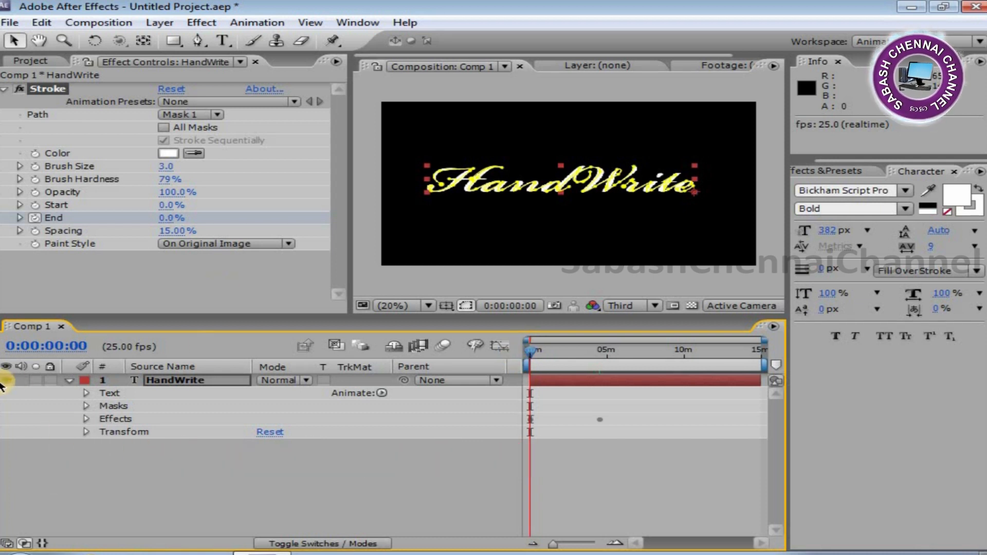
left_click(188, 381)
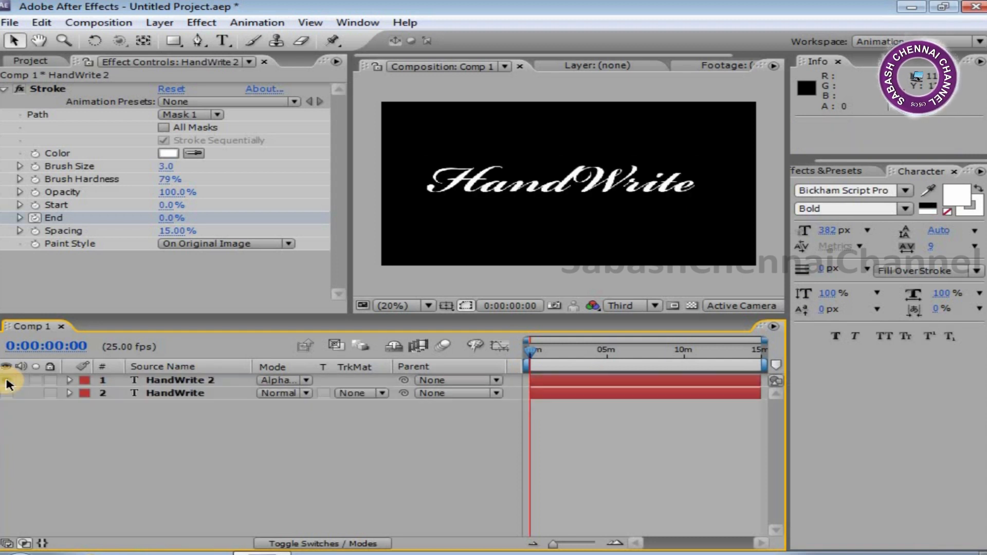
Run a RAM Preview of the composition and stop it at the start.
left_click(115, 25)
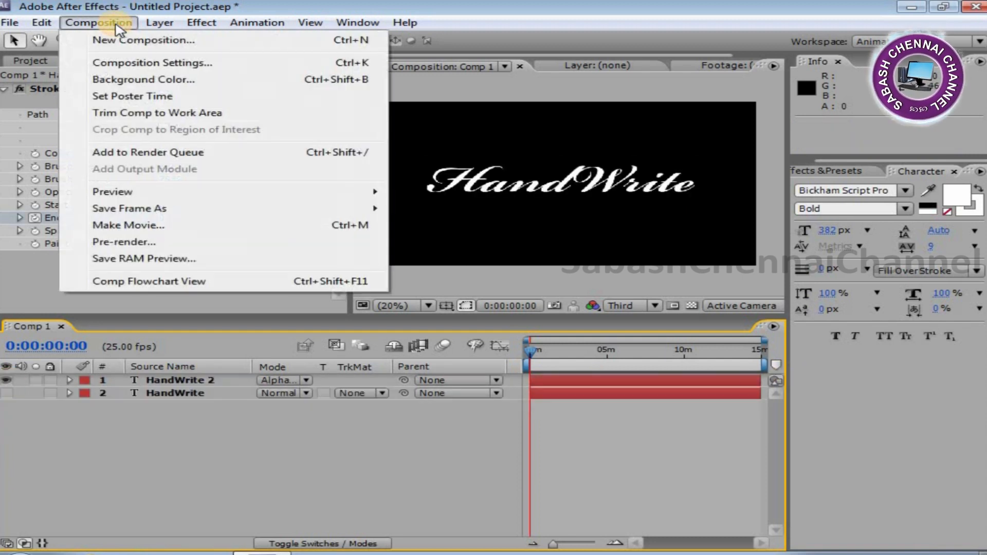
mouse_move(165, 194)
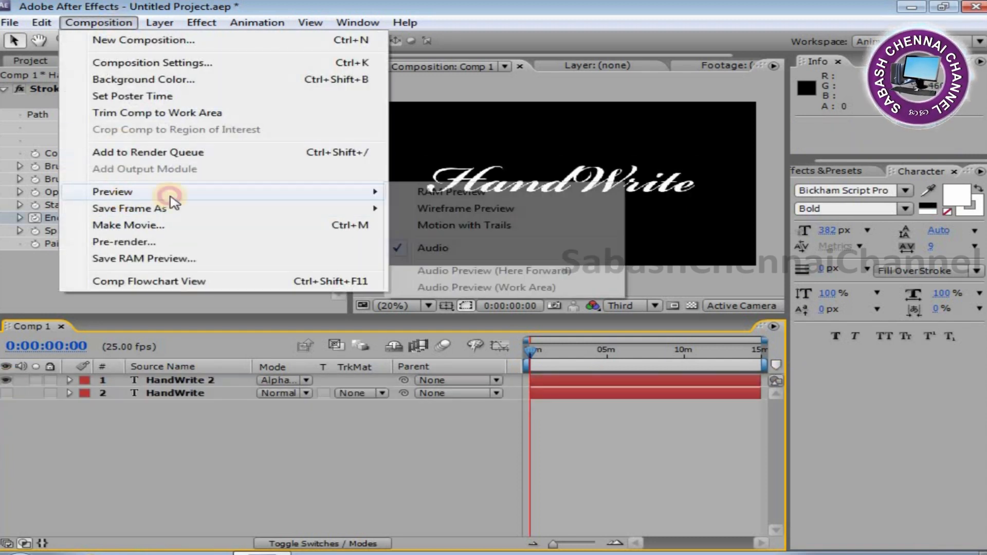
left_click(465, 193)
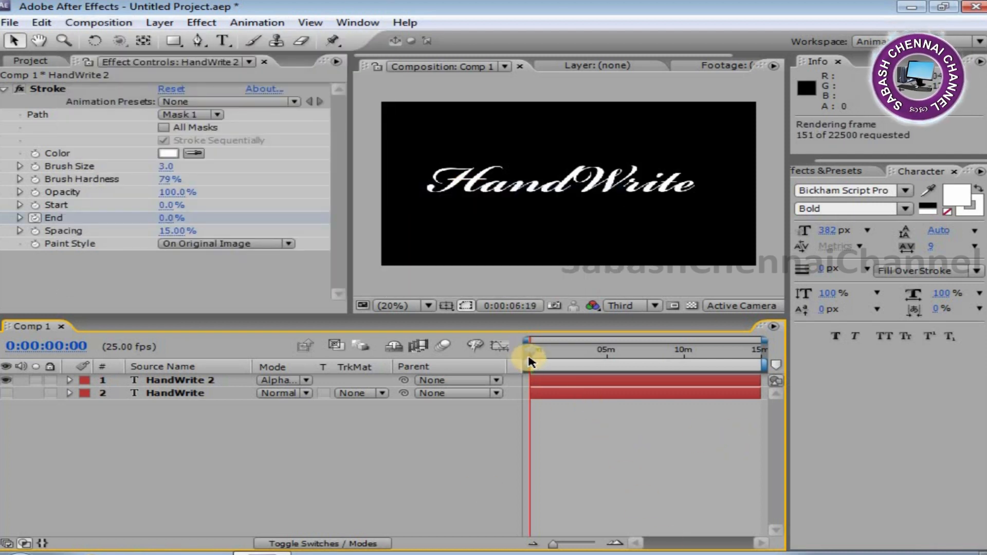
left_click(519, 362)
Set the Stroke effect's colour to red.
left_click(170, 153)
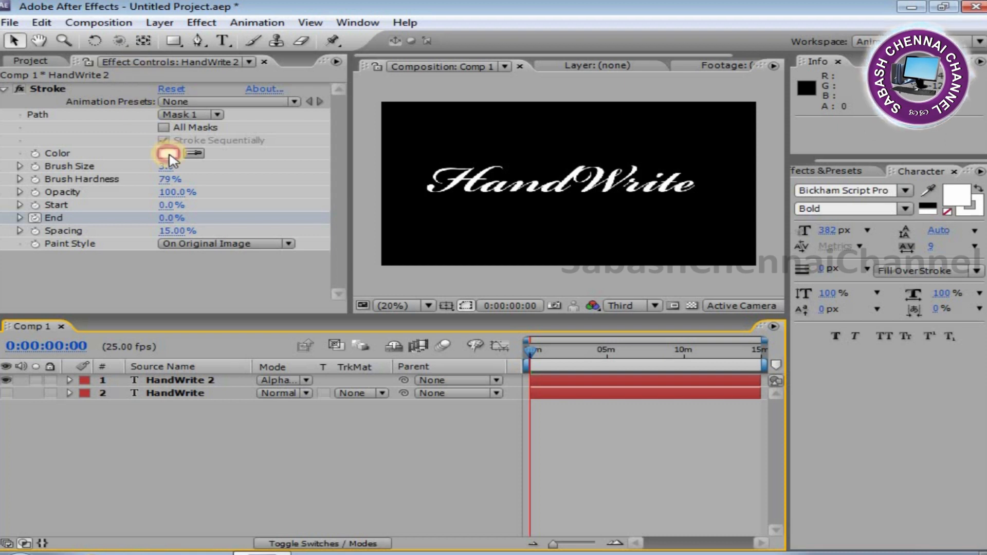
left_click_drag(517, 408, 743, 268)
left_click(740, 323)
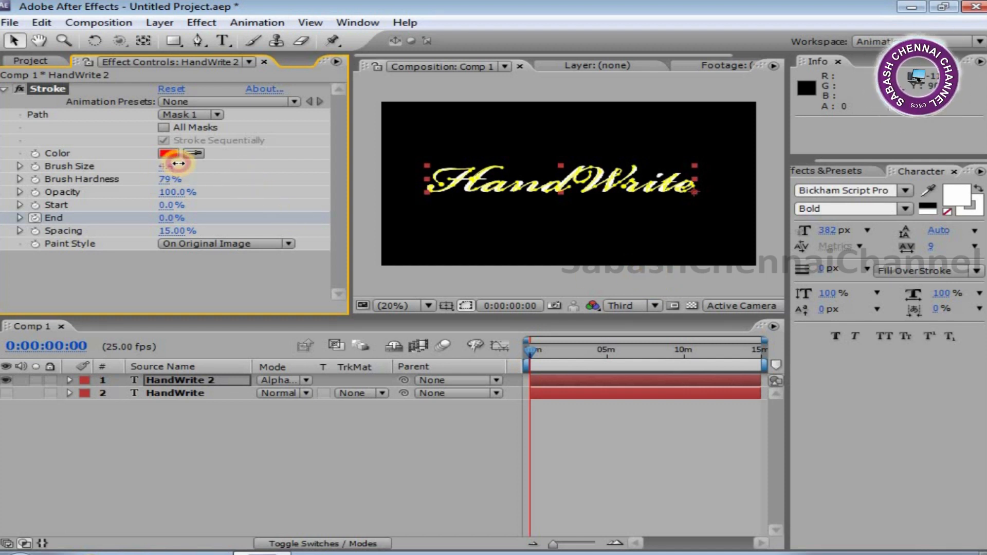
left_click(618, 279)
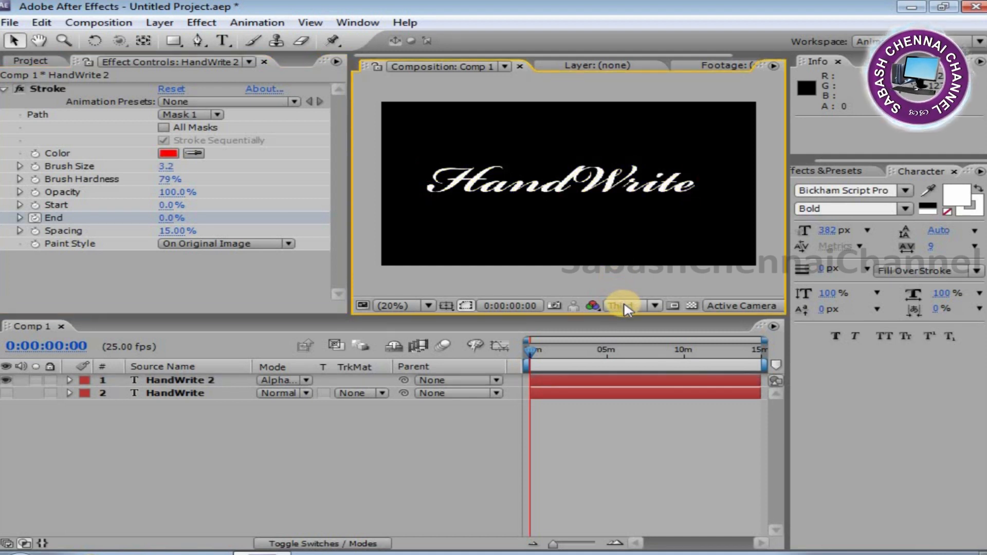
Run a RAM Preview of the composition with the red stroke.
key("space")
left_click(96, 23)
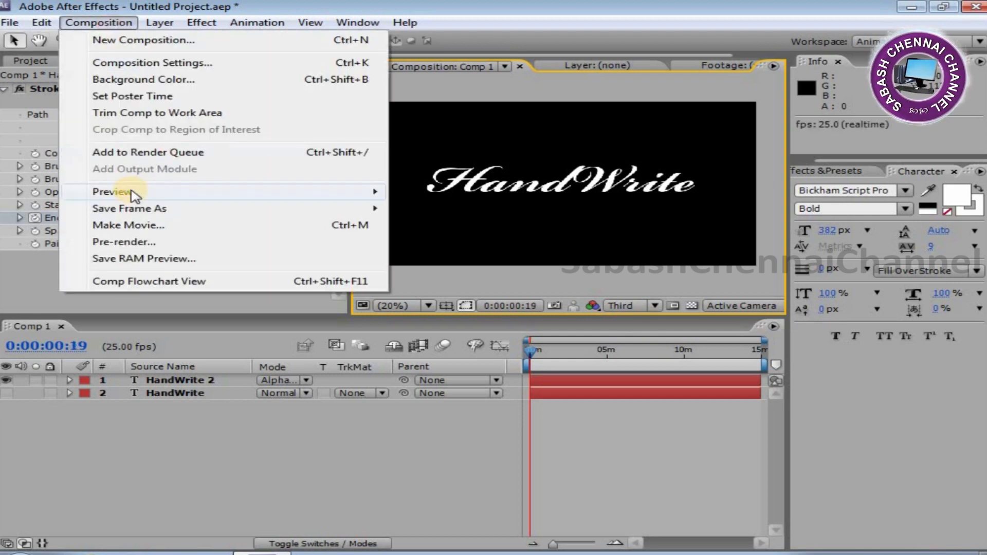
mouse_move(257, 194)
left_click(421, 191)
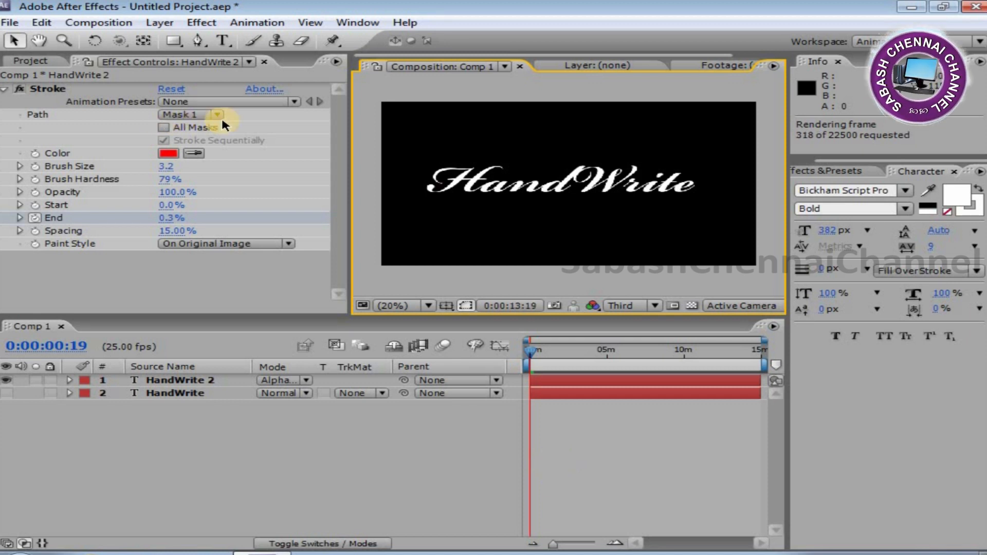
Enable All Masks for the Stroke effect and return to the first frame.
left_click(164, 127)
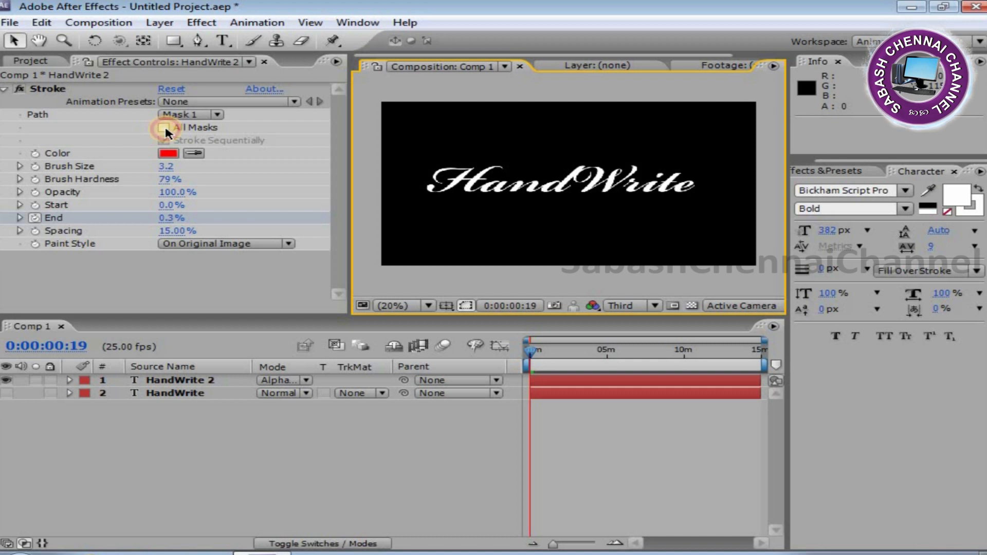
left_click(529, 348)
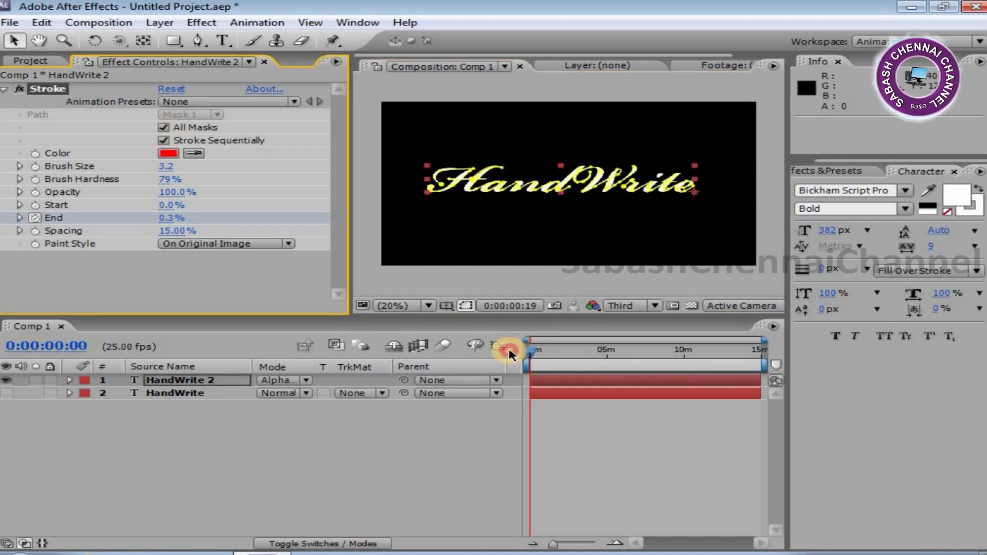
left_click(573, 440)
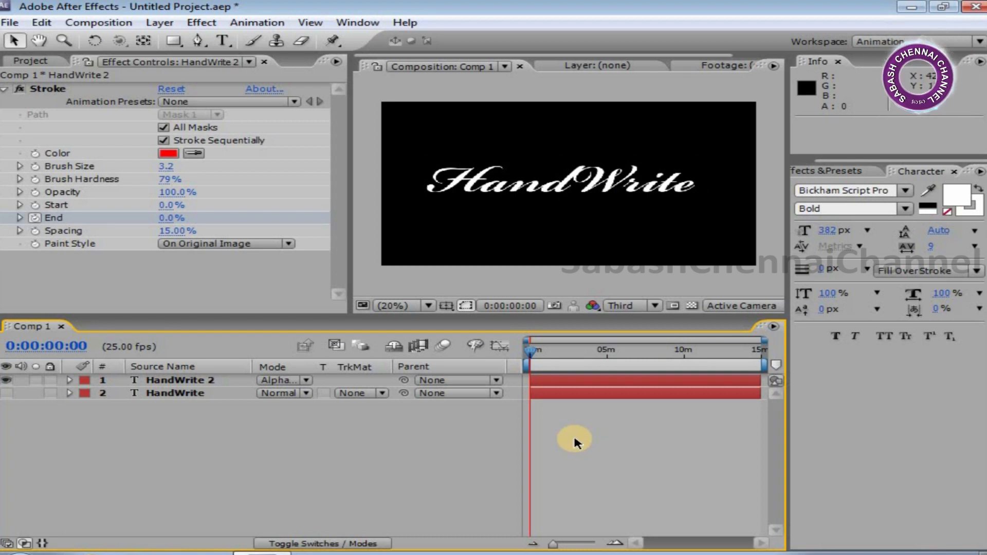
Run a RAM Preview of the composition and stop it.
left_click(124, 23)
mouse_move(144, 191)
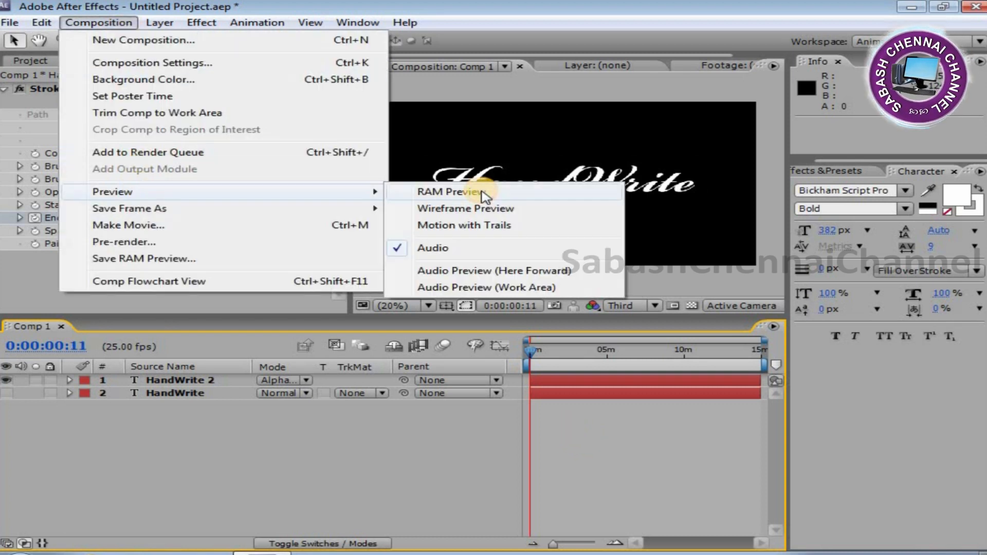
left_click(465, 195)
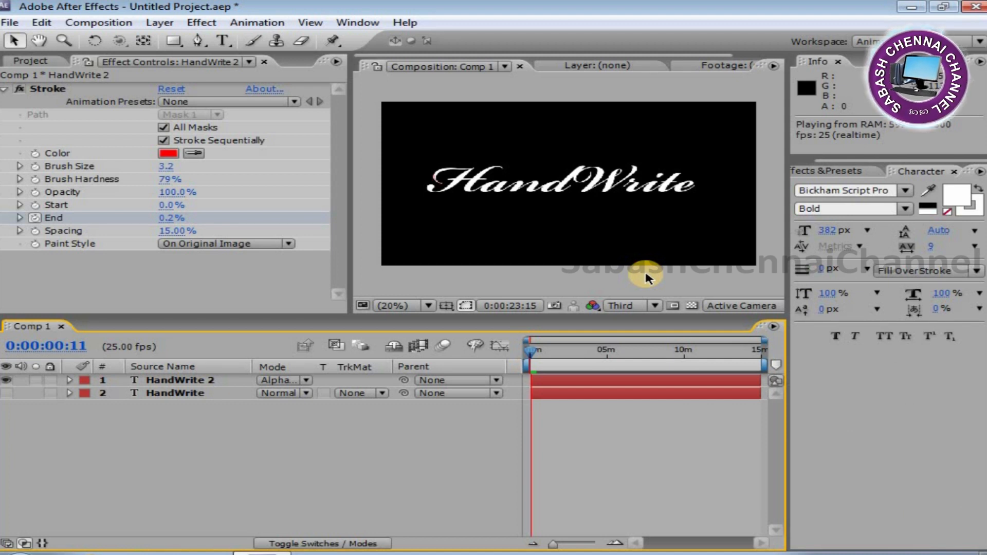
left_click(533, 370)
Maximize the composition viewer and play the handwriting animation.
key("grave")
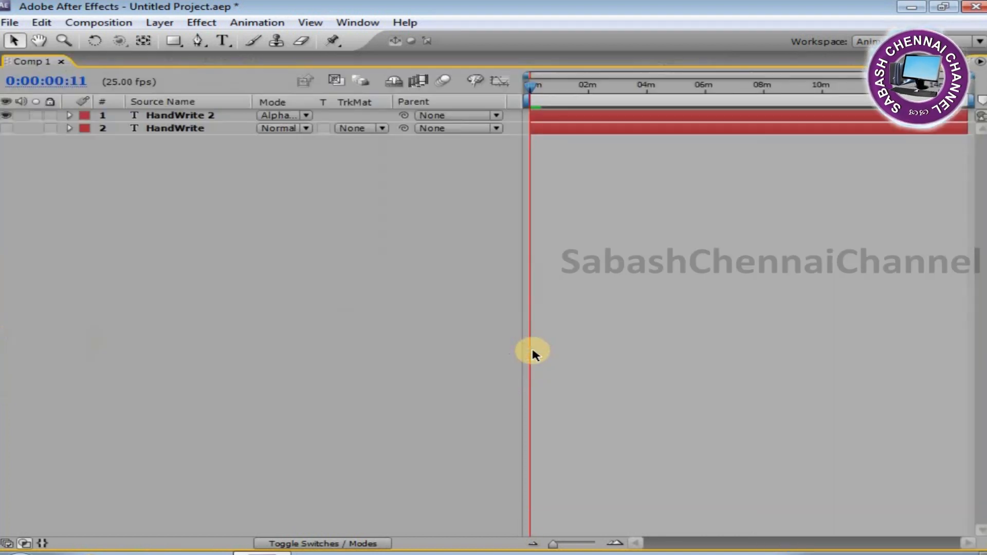
key("grave")
left_click(554, 247)
key("grave")
key("space")
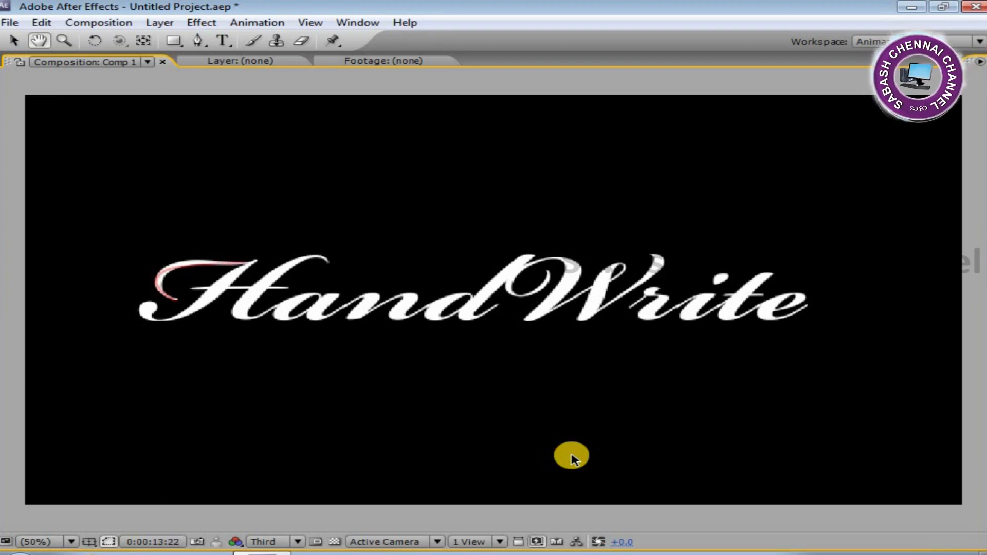
key("space")
key("grave")
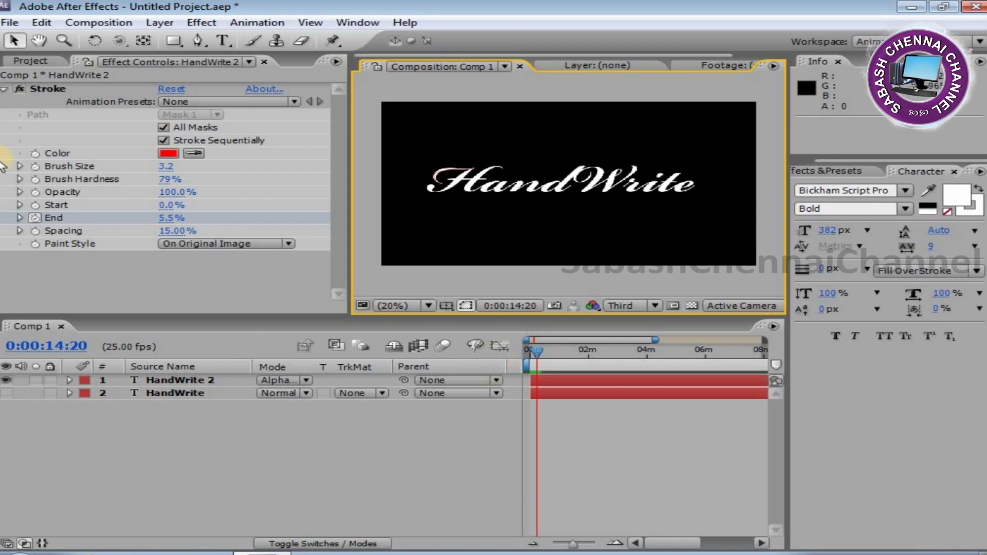
Set the Stroke effect's Brush Size to 10 and return to the first frame.
left_click_drag(170, 166, 188, 166)
left_click(166, 166)
type("10")
left_click(530, 350)
left_click(115, 489)
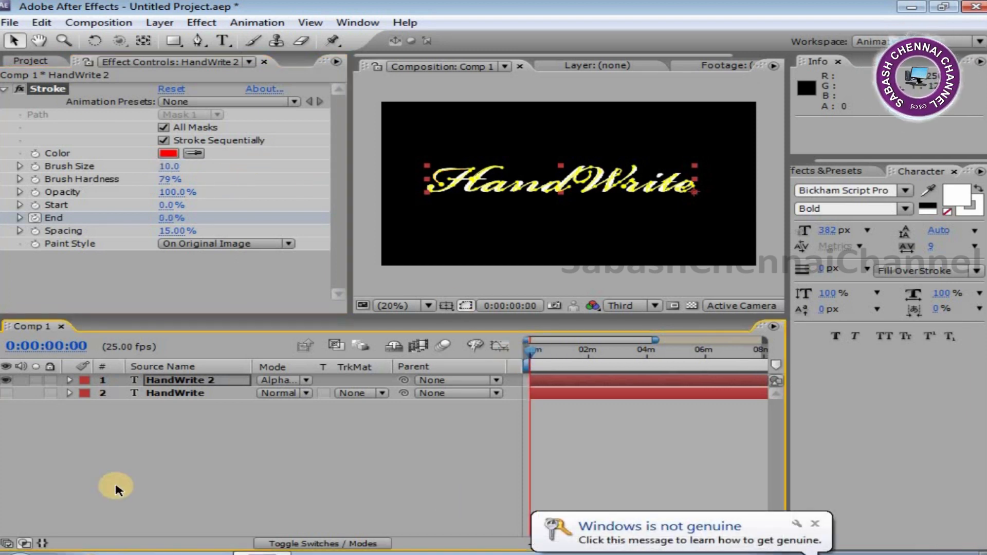
Expand the HandWrite 2 layer's Effects to show the Stroke properties in the timeline.
left_click(69, 380)
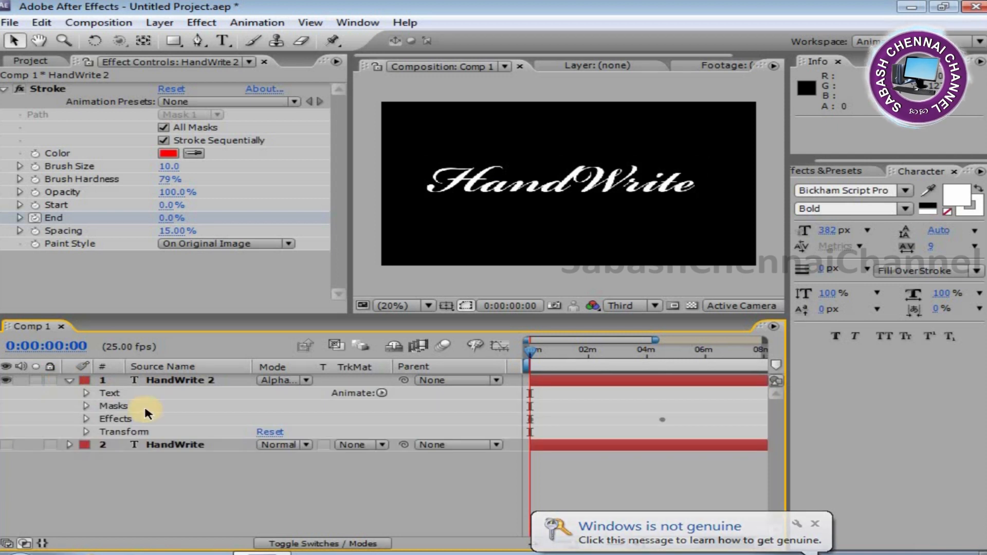
left_click(86, 419)
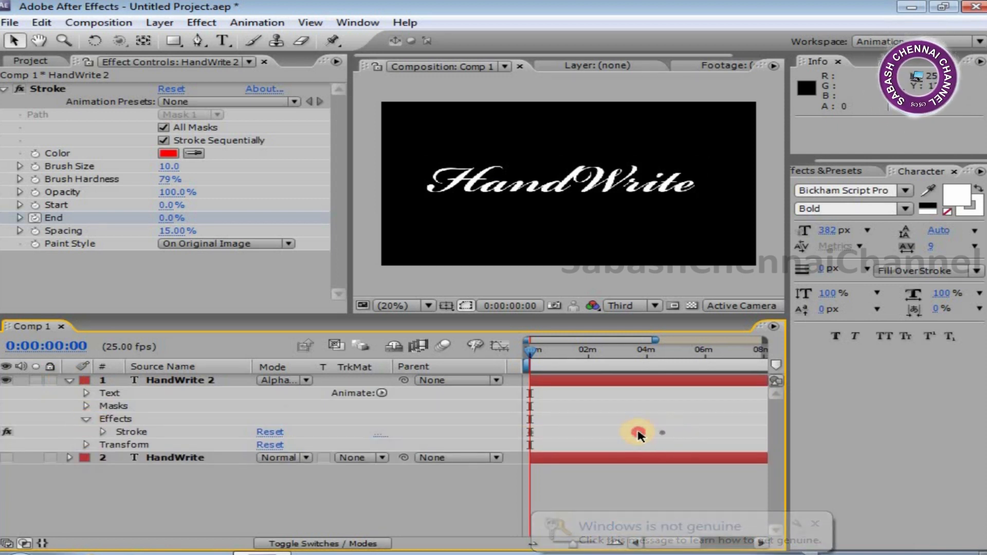
left_click(105, 433)
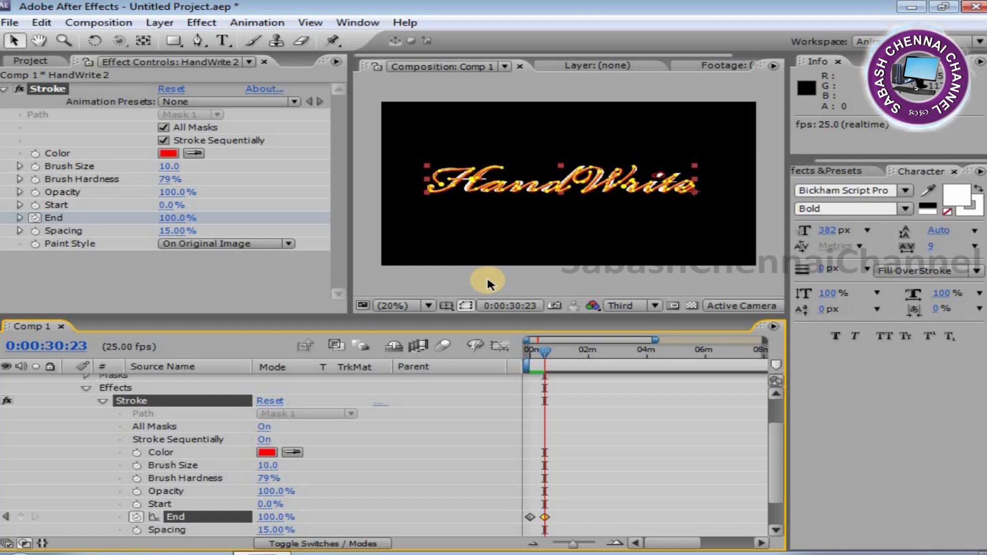
Collapse the HandWrite 2 layer's properties and toggle the layer's visibility.
left_click(79, 389)
left_click(82, 388)
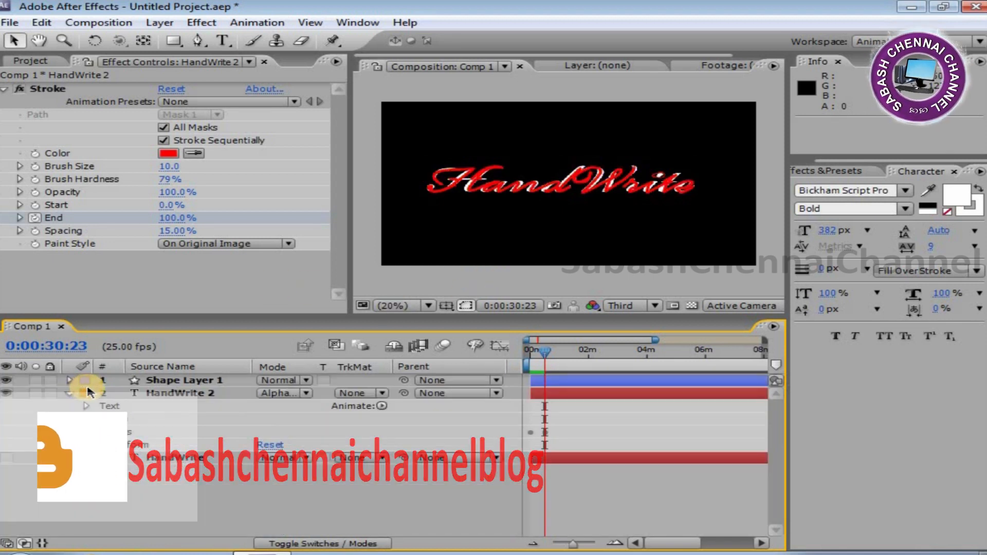
left_click(69, 393)
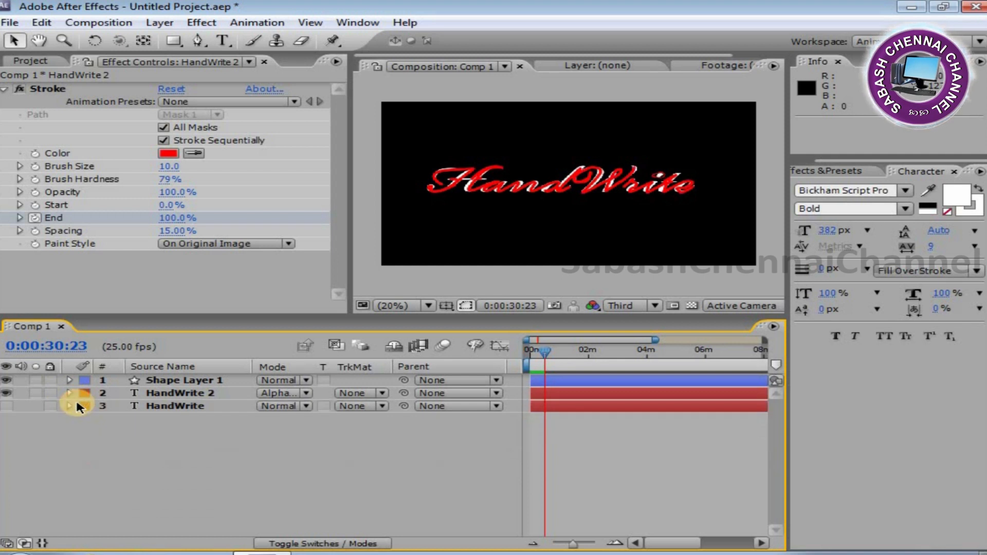
left_click(8, 393)
Maximize the composition viewer and start a RAM Preview of the animation.
key("grave")
key("KP_0")
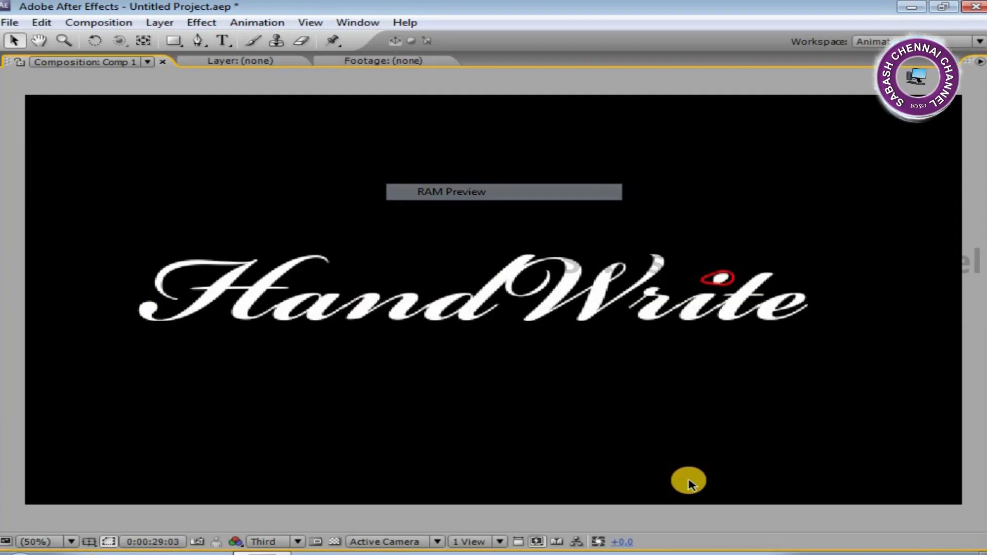